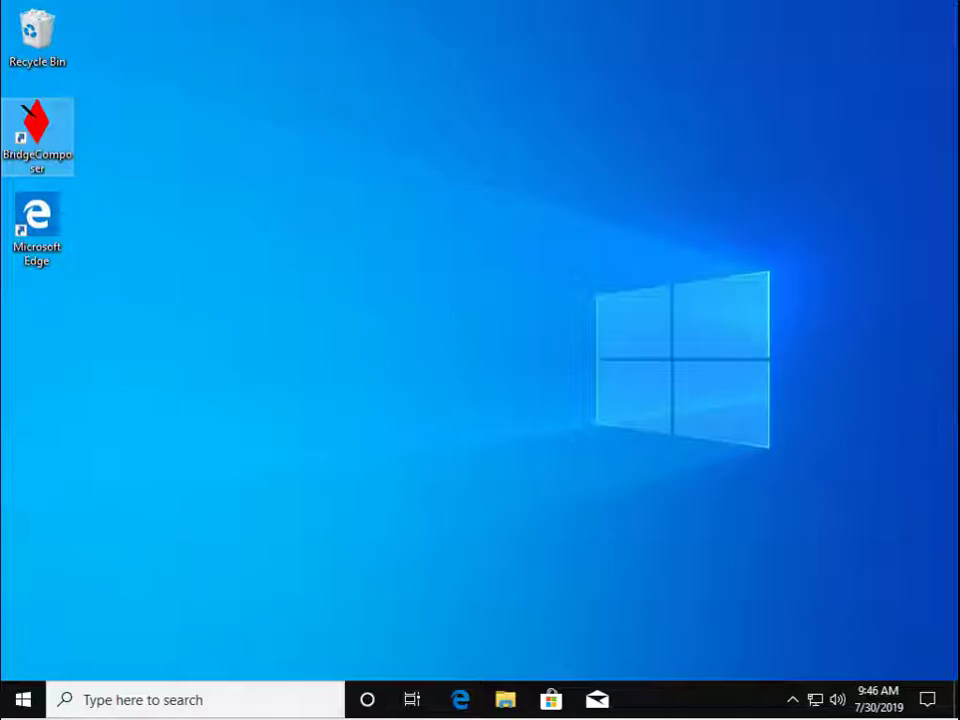
Step: Launch BridgeComposer from the Bridge Club Utilities folder and maximize its window
{"action": "left_click", "coordinate": [24, 699]}
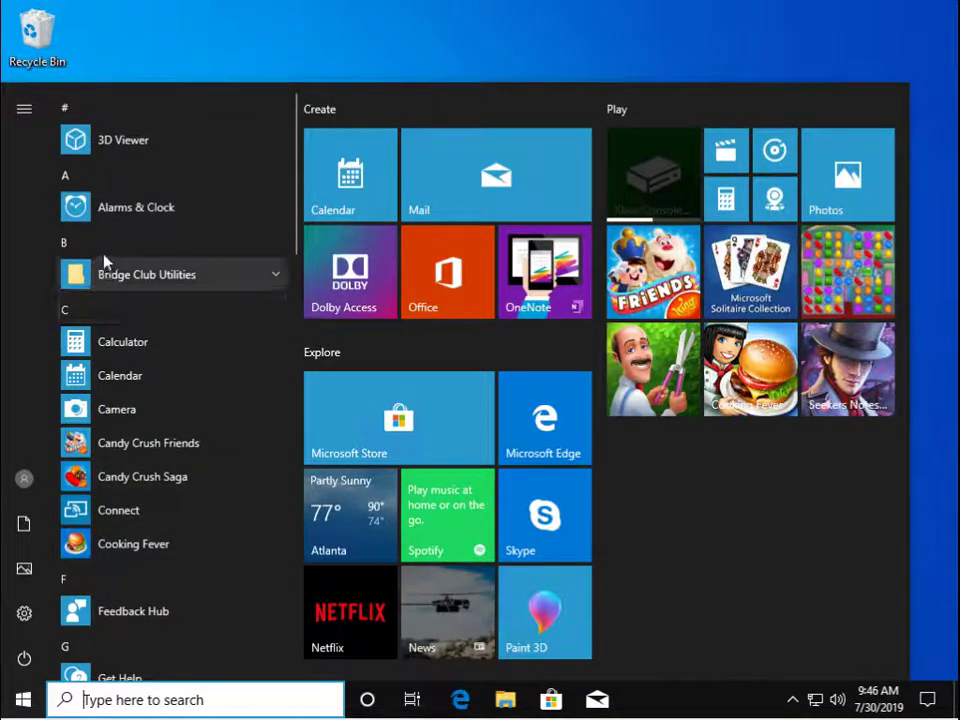
{"action": "left_click", "coordinate": [269, 279]}
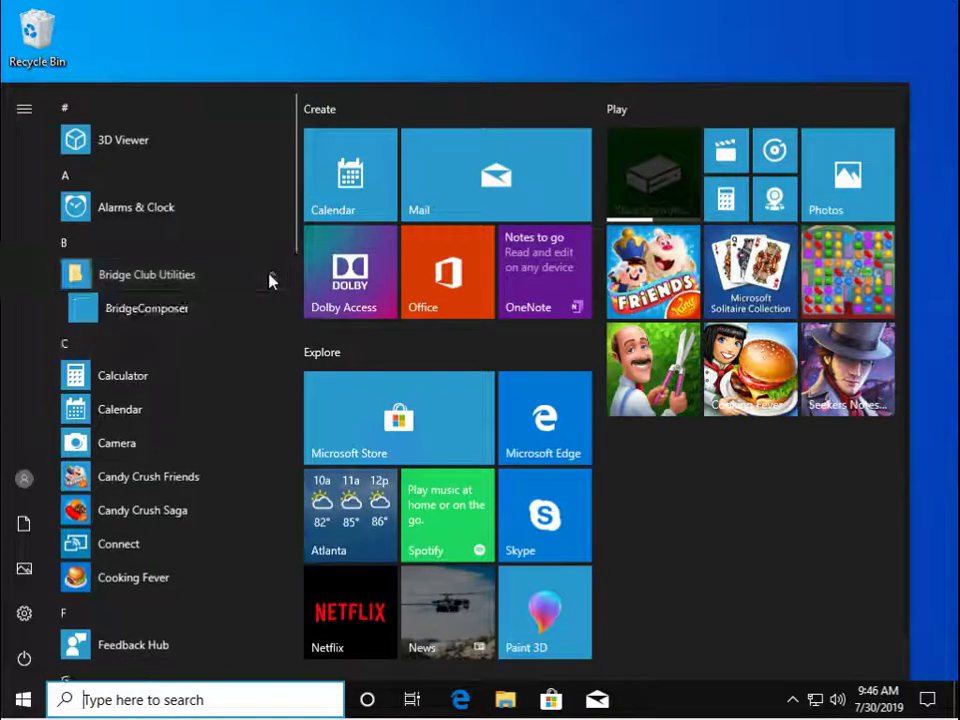
{"action": "left_click", "coordinate": [97, 314]}
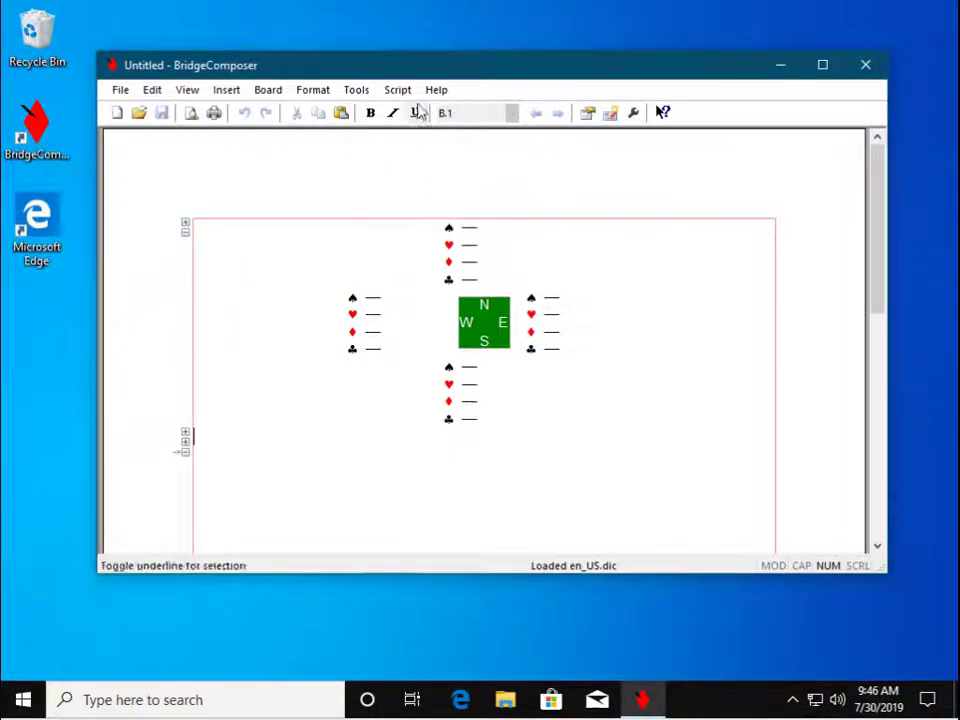
{"action": "mouse_move", "coordinate": [395, 75]}
{"action": "left_mouse_down"}
{"action": "mouse_move", "coordinate": [439, 94]}
{"action": "mouse_move", "coordinate": [389, 63]}
{"action": "left_mouse_up"}
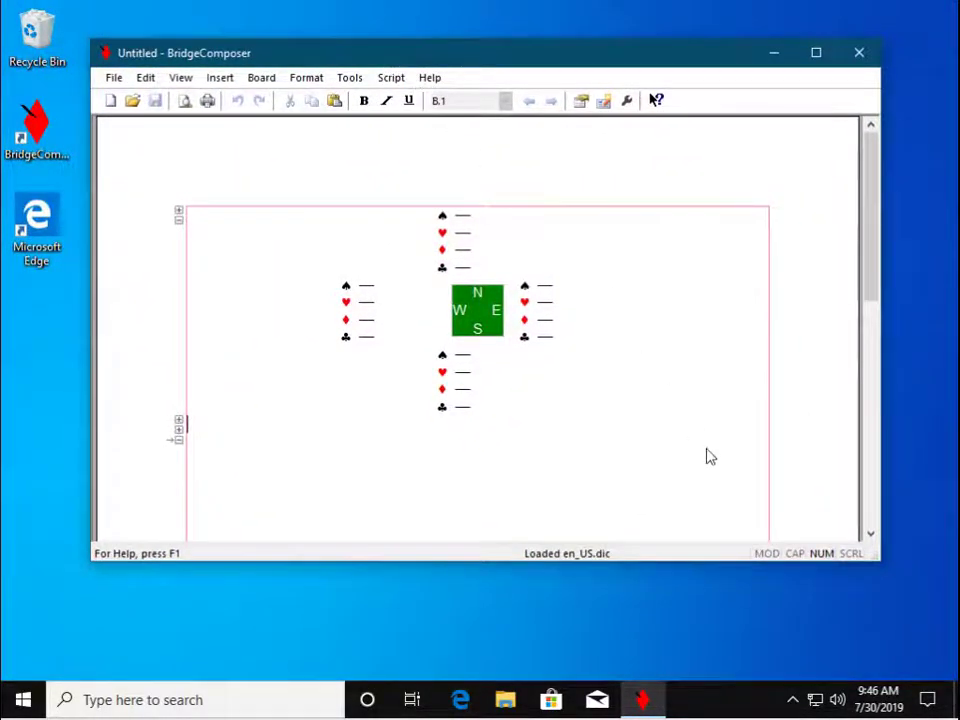
{"action": "left_click_drag", "start_coordinate": [866, 556], "coordinate": [830, 554]}
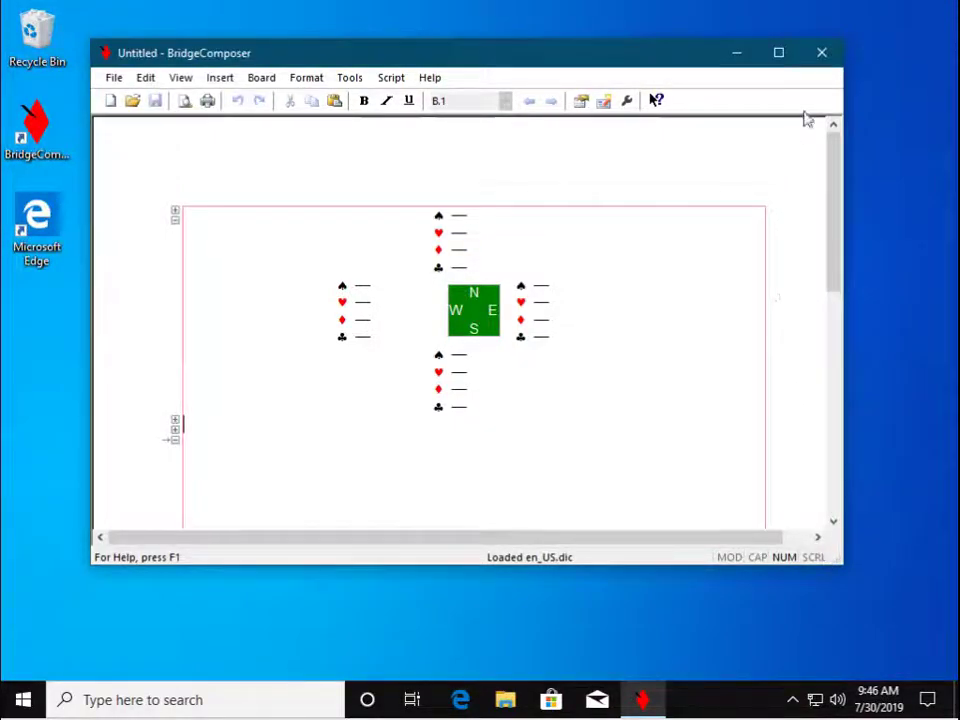
{"action": "left_click", "coordinate": [779, 55]}
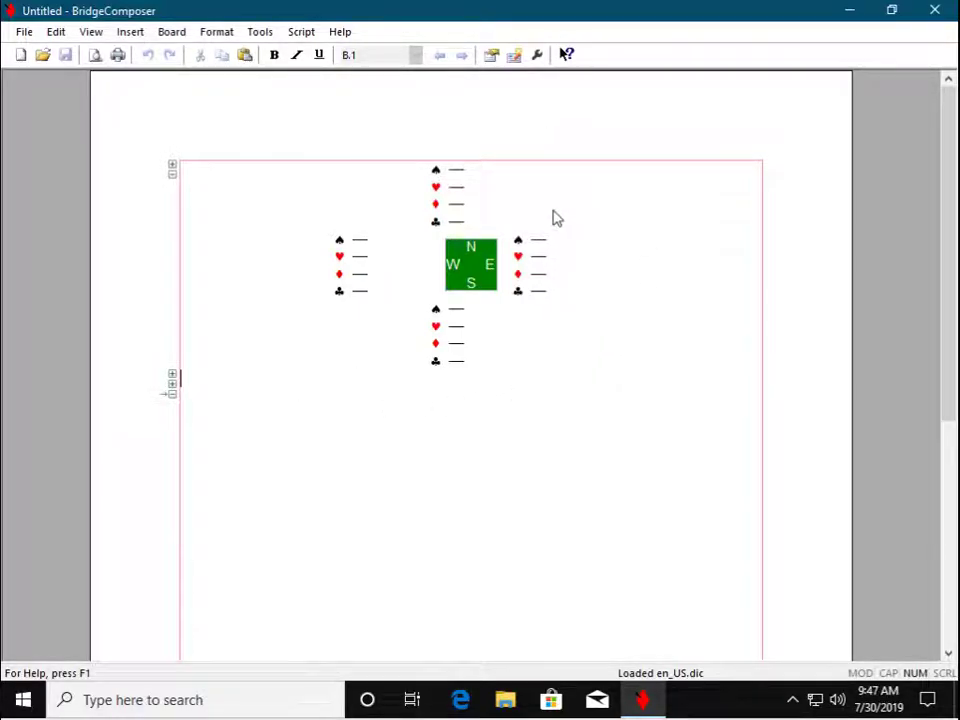
Step: Open the blank board for editing and enter North's hand as T8.AQ863.T92.A95
{"action": "left_click", "coordinate": [171, 32]}
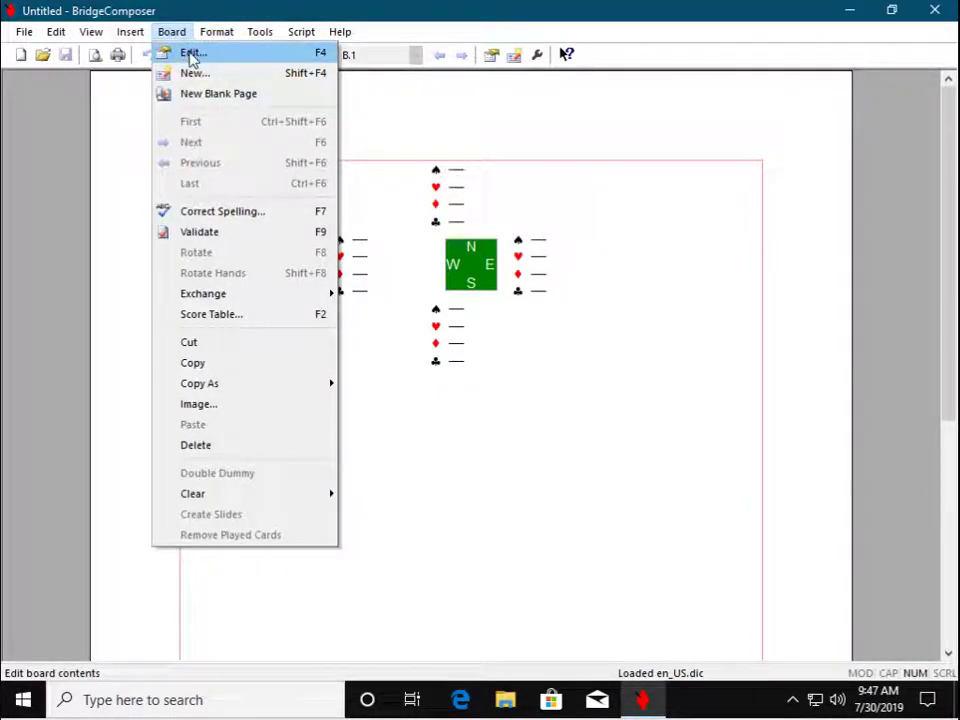
{"action": "left_click", "coordinate": [192, 55]}
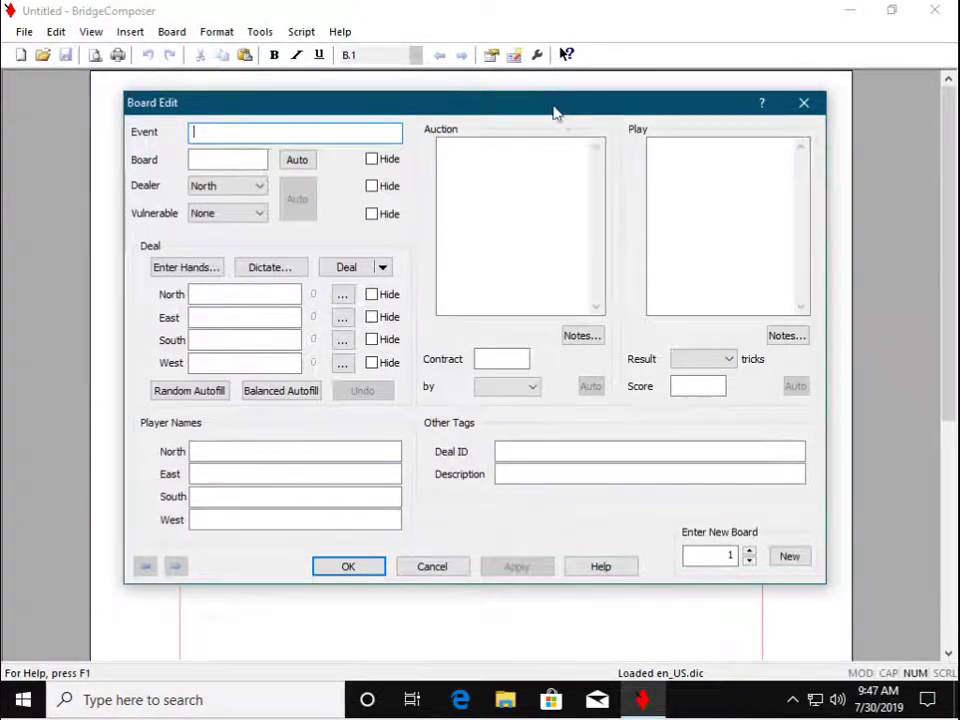
{"action": "left_click_drag", "start_coordinate": [542, 105], "coordinate": [562, 117]}
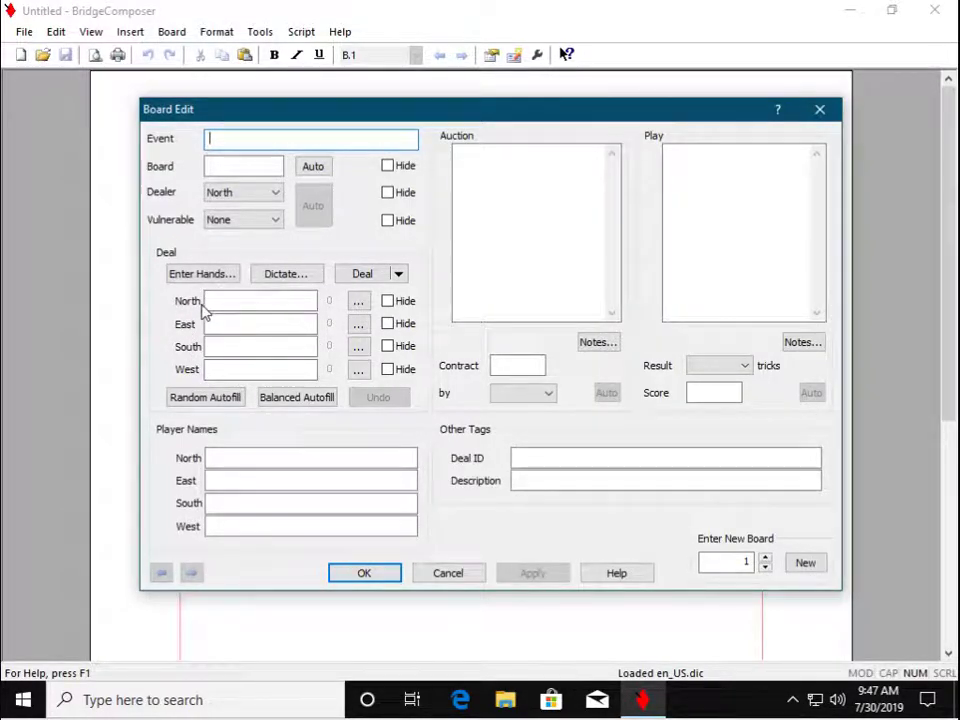
{"action": "left_click", "coordinate": [257, 302]}
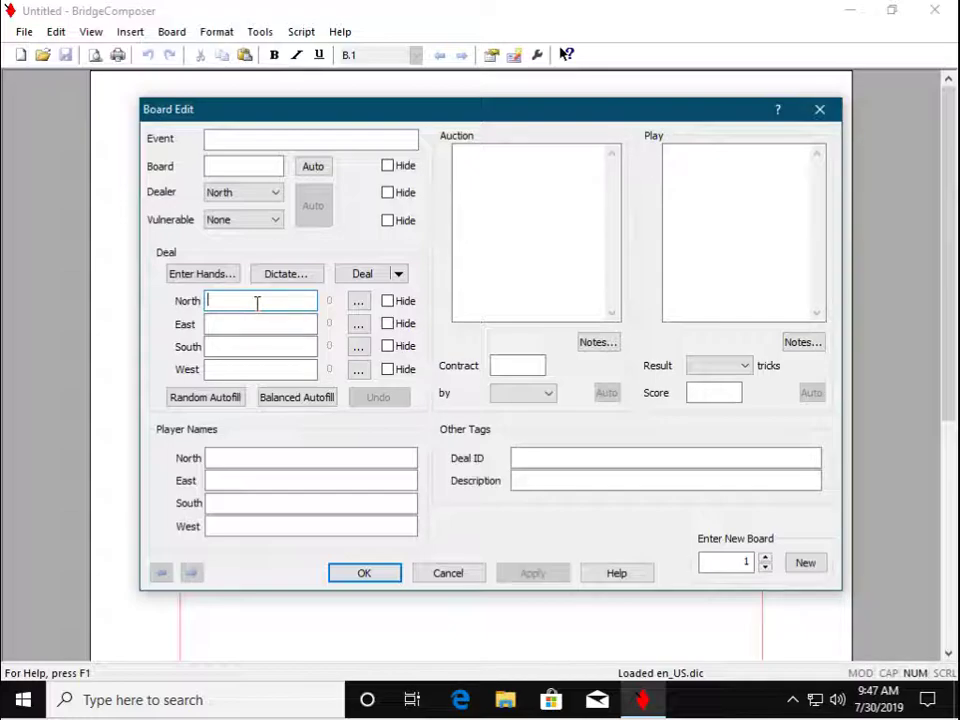
{"action": "type", "text": "T8."}
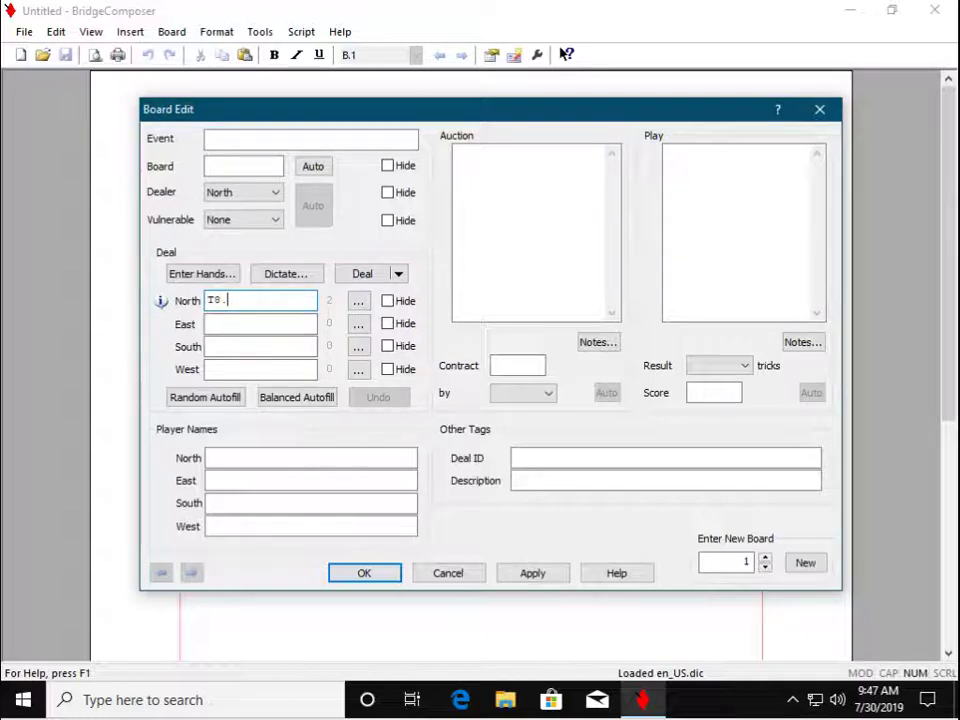
{"action": "type", "text": "AQ863.T92.A95"}
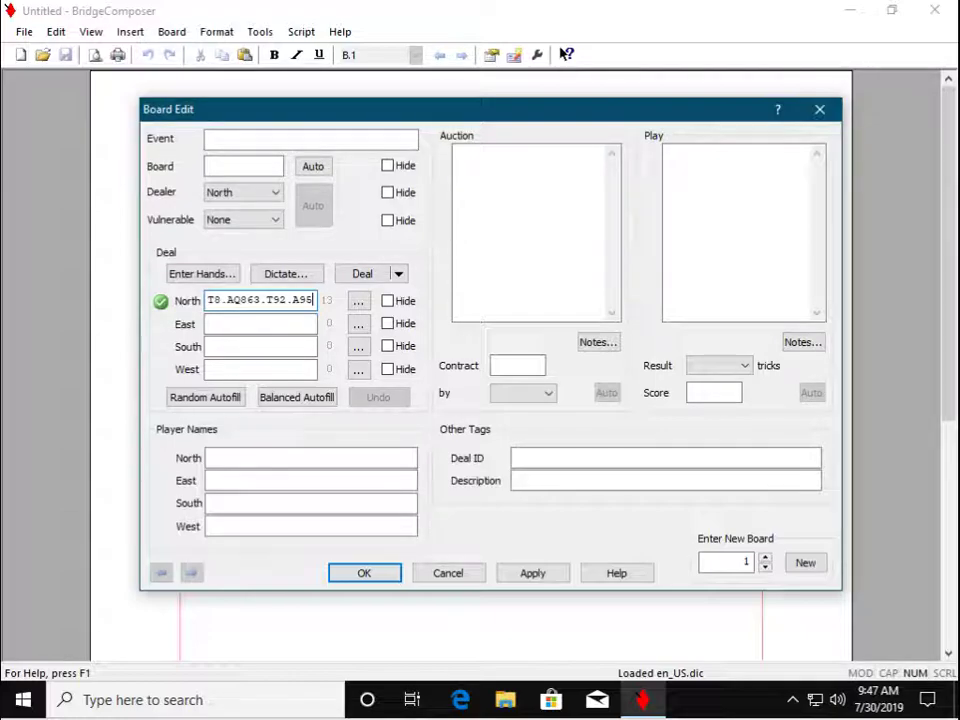
Step: Use Enter Hands to give East the spades K J 7 5 2 and the hearts 7 5
{"action": "left_click", "coordinate": [260, 323]}
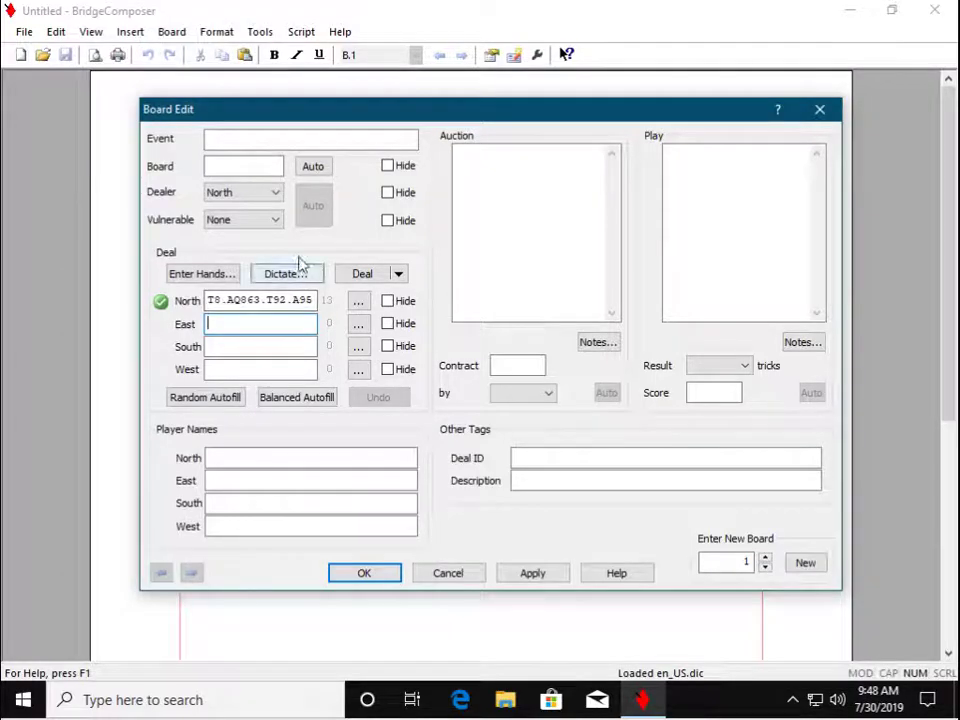
{"action": "left_click", "coordinate": [210, 279]}
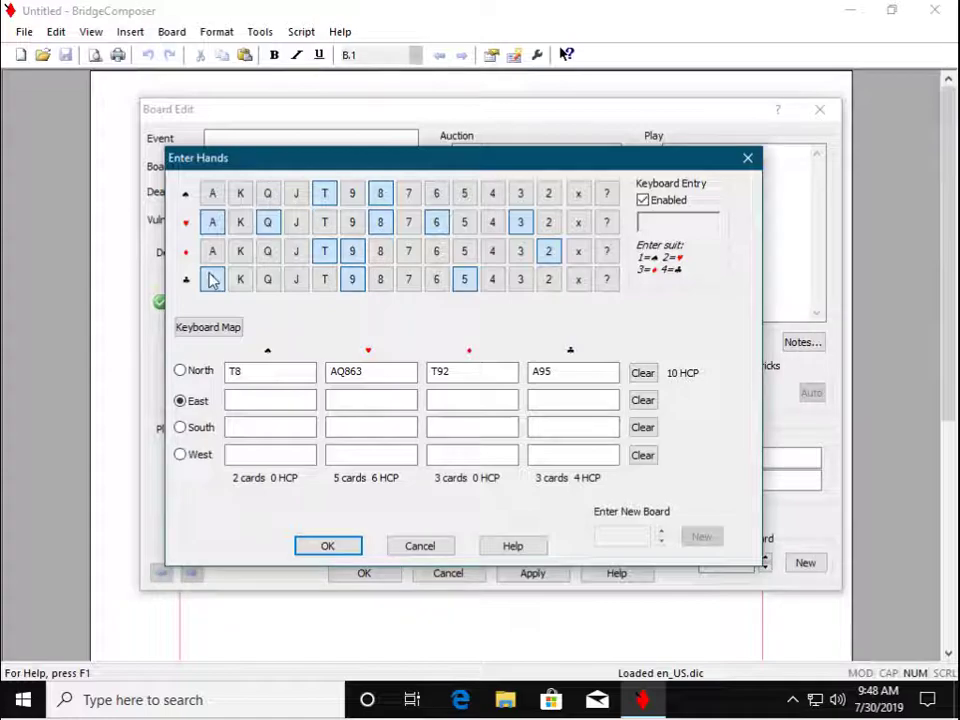
{"action": "left_click", "coordinate": [241, 194]}
{"action": "left_click", "coordinate": [299, 196]}
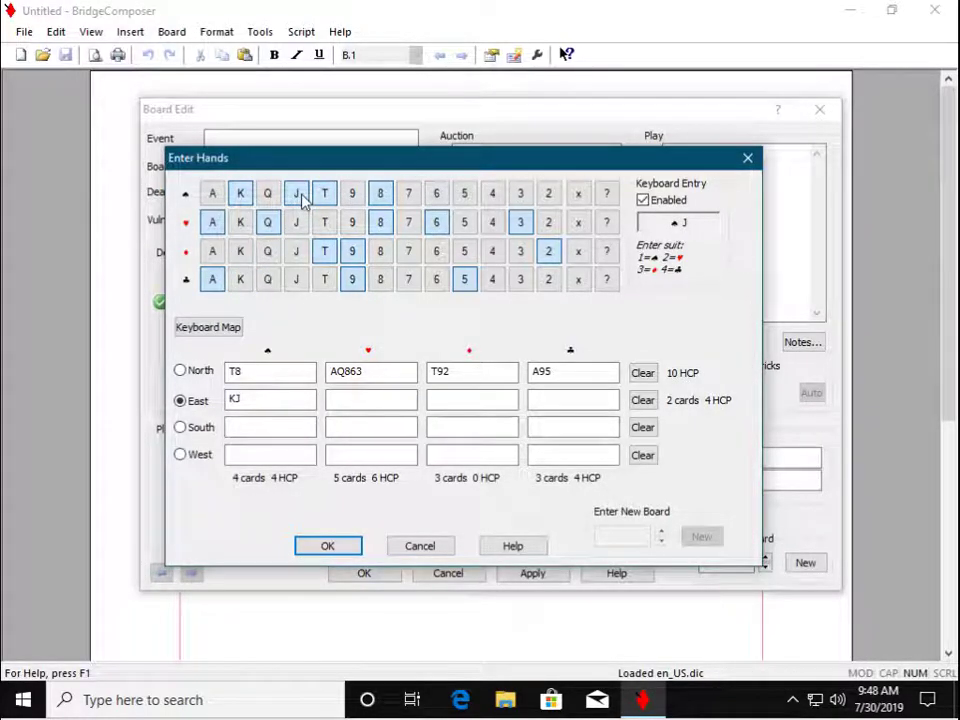
{"action": "left_click", "coordinate": [408, 196]}
{"action": "left_click", "coordinate": [465, 197]}
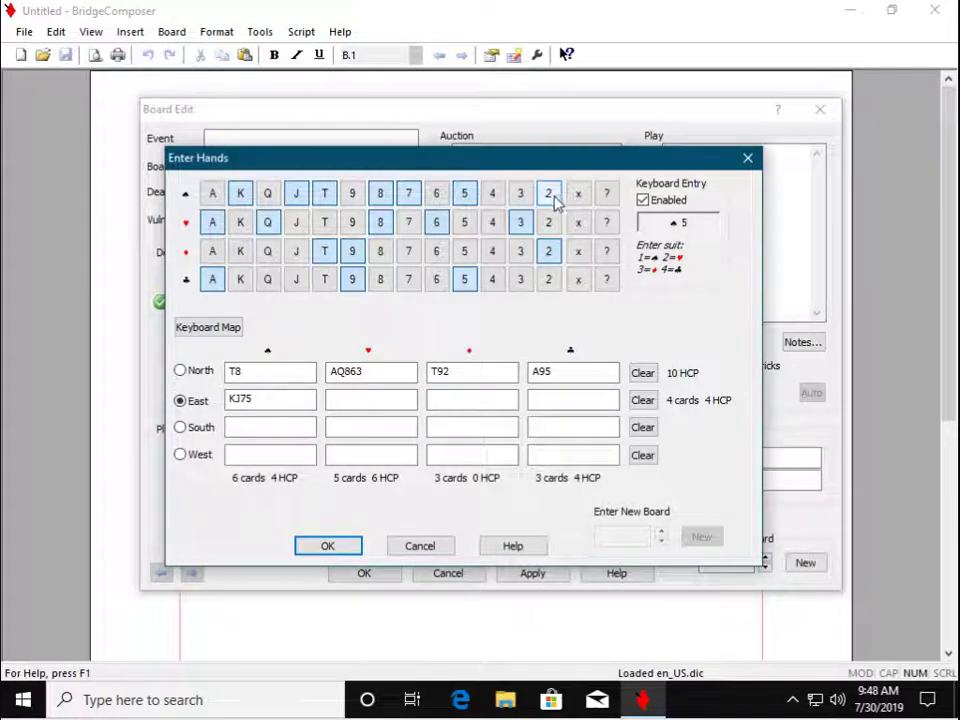
{"action": "left_click", "coordinate": [550, 196]}
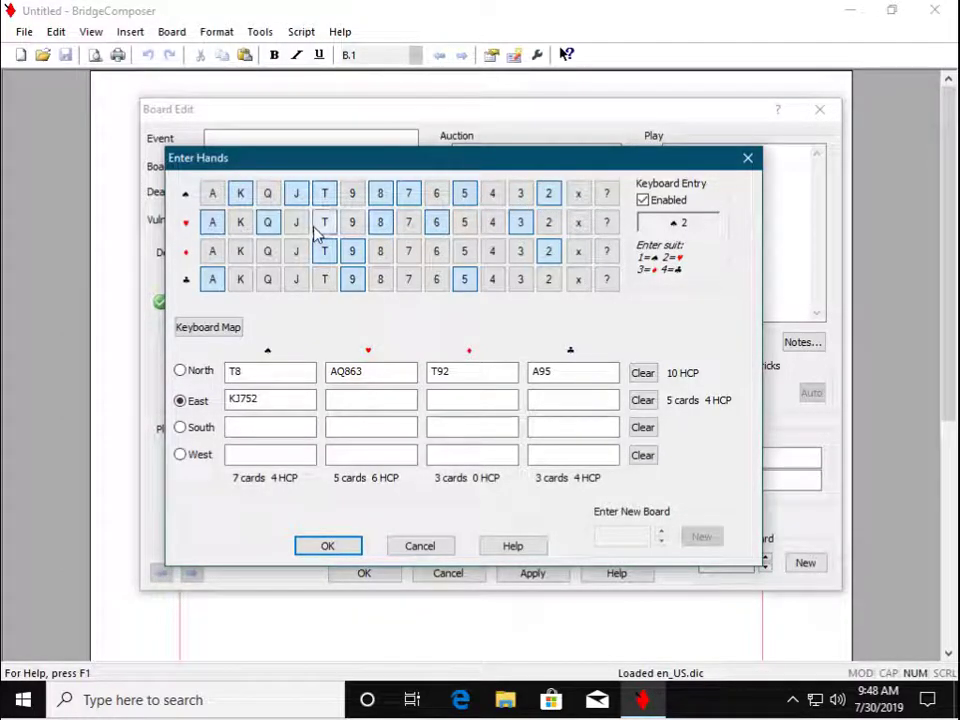
{"action": "left_click", "coordinate": [409, 222]}
{"action": "left_click", "coordinate": [462, 224]}
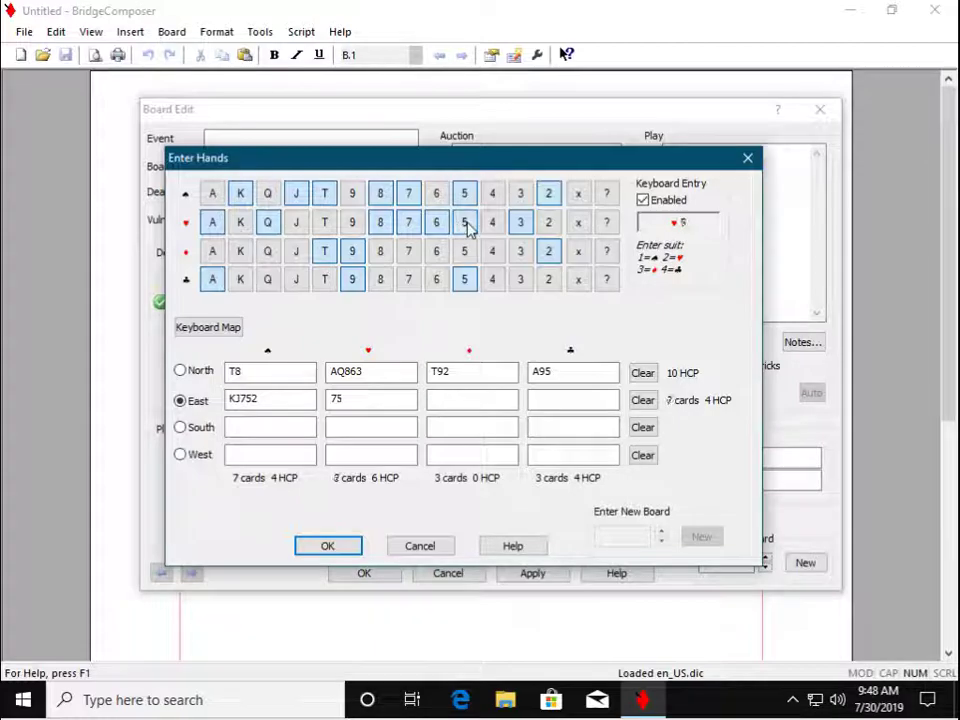
Step: Complete East's hand with the diamonds A 7 and the clubs 7 6 3 2, and accept the entered hands
{"action": "left_click", "coordinate": [212, 251]}
{"action": "left_click", "coordinate": [409, 251]}
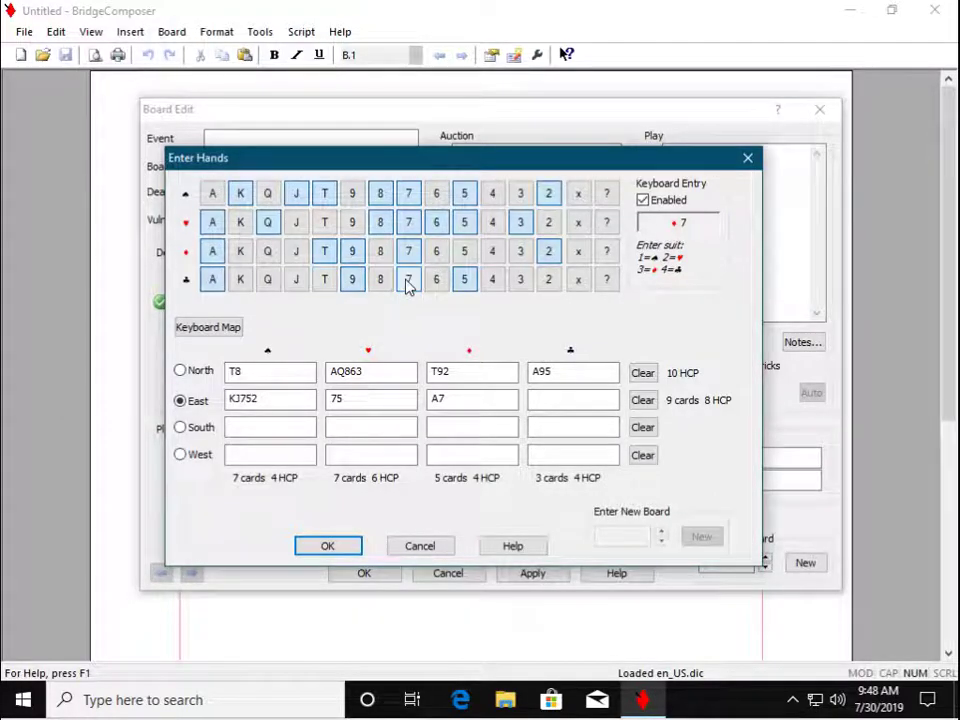
{"action": "left_click", "coordinate": [408, 280]}
{"action": "left_click", "coordinate": [436, 280]}
{"action": "left_click", "coordinate": [519, 280]}
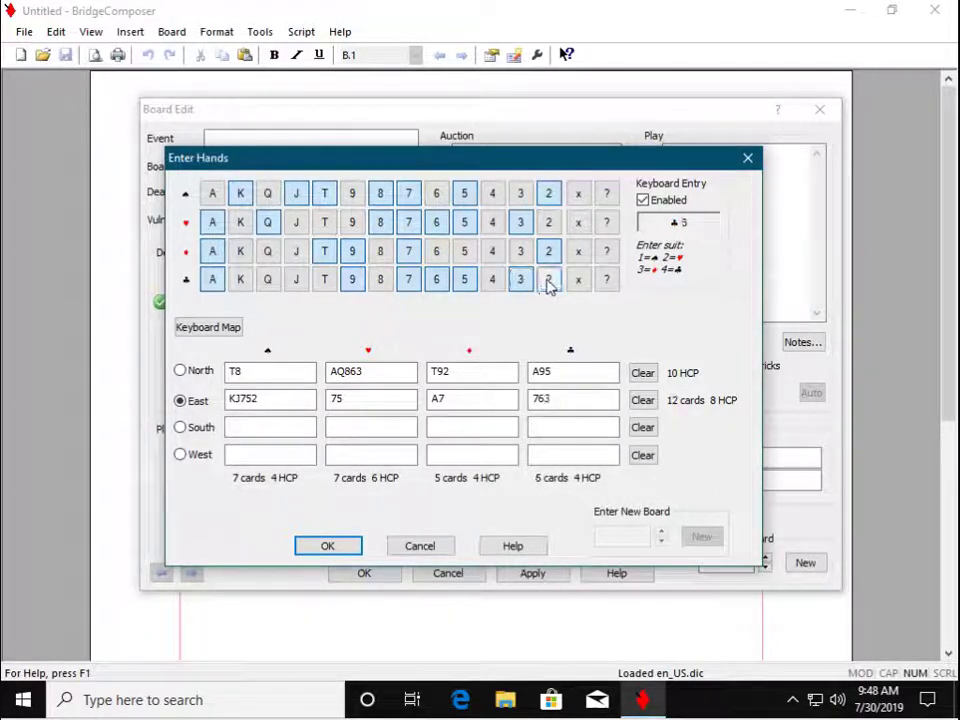
{"action": "left_click", "coordinate": [548, 280]}
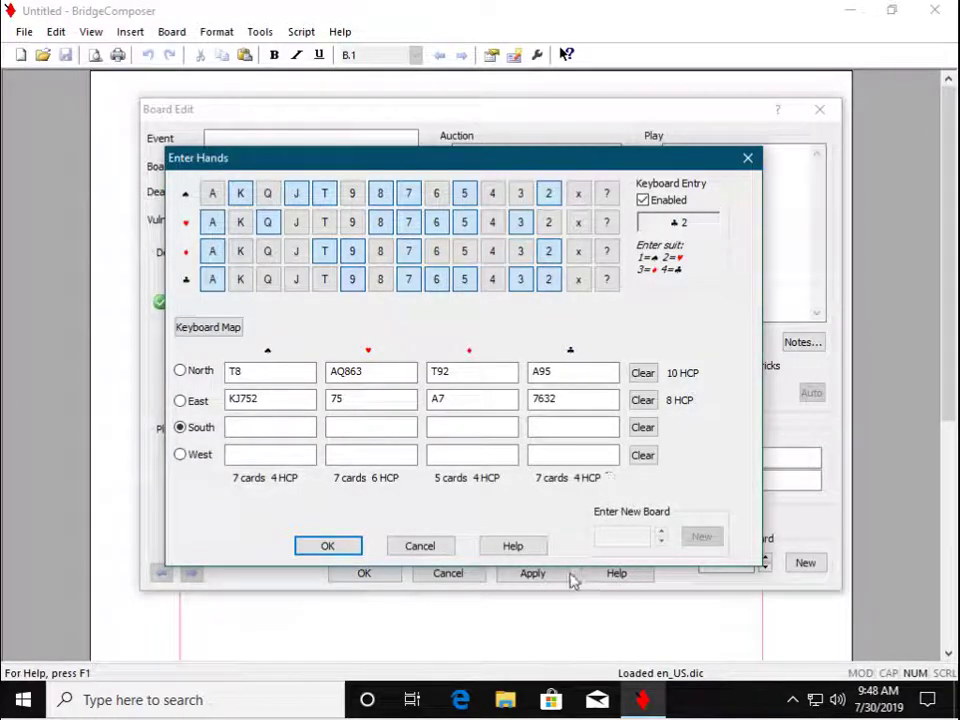
{"action": "left_click", "coordinate": [333, 547]}
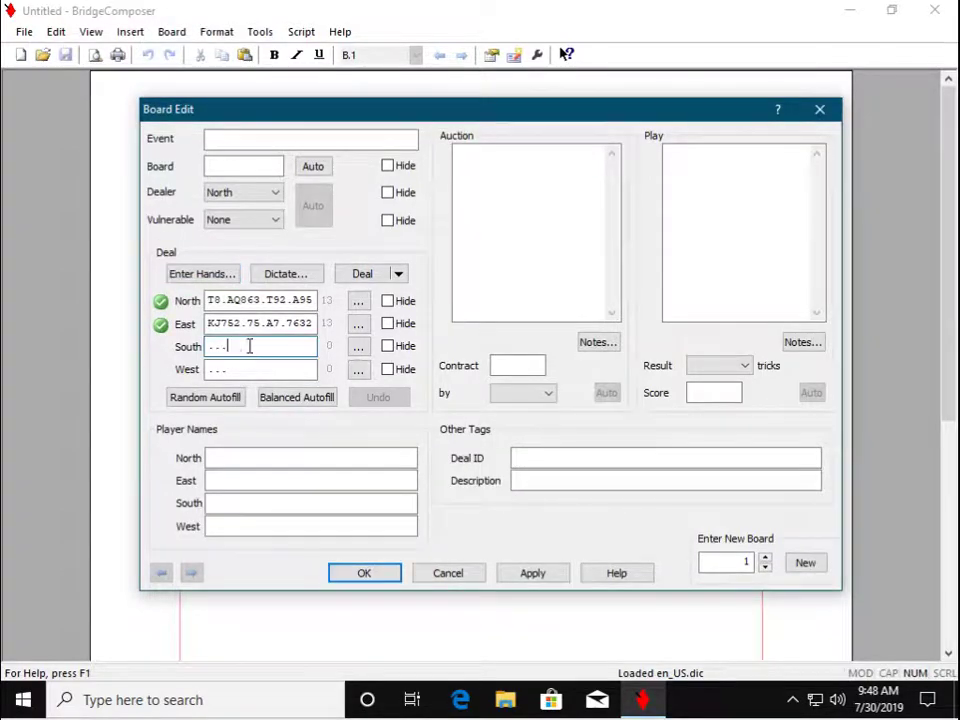
Step: Clear the placeholder dots from the South and West hands
{"action": "left_click_drag", "start_coordinate": [249, 346], "coordinate": [189, 345]}
{"action": "key", "text": "BackSpace"}
{"action": "left_click_drag", "start_coordinate": [276, 373], "coordinate": [186, 368]}
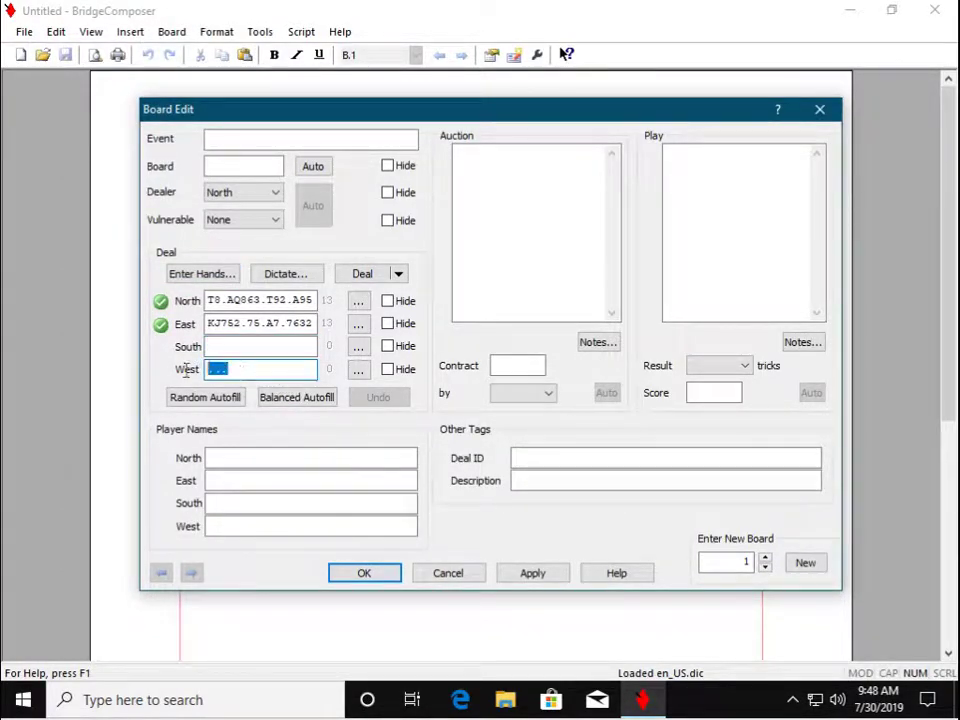
{"action": "key", "text": "BackSpace"}
Step: Enter South's hand as A4.KJ9.KQJ64.Q84, let West's hand fill in with the remaining cards, and accept the board
{"action": "left_click", "coordinate": [244, 347]}
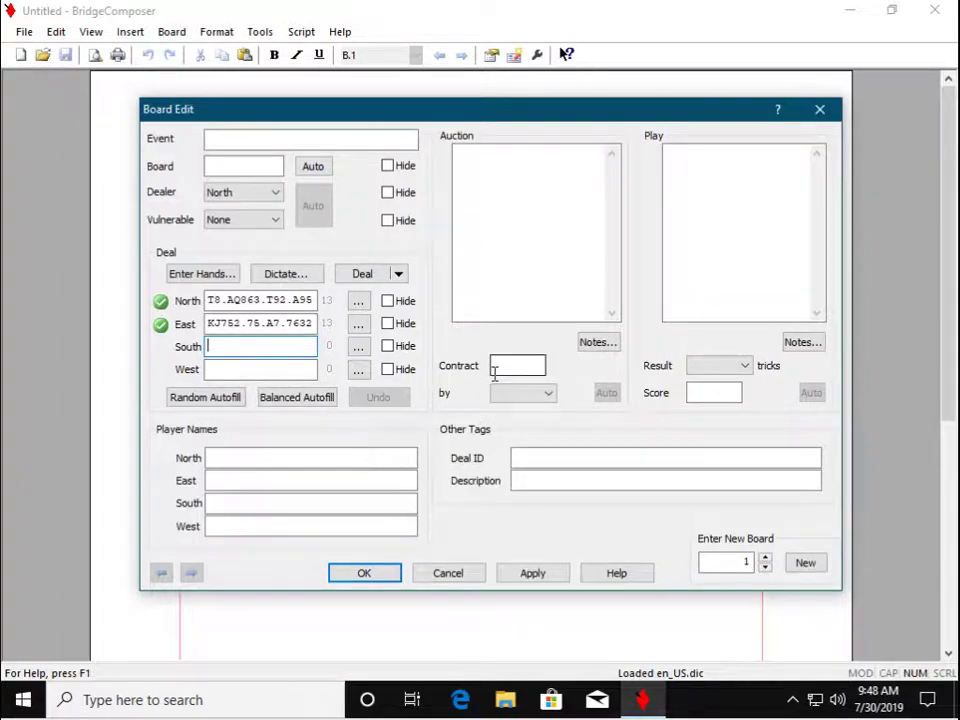
{"action": "type", "text": "A4.KJ9.K"}
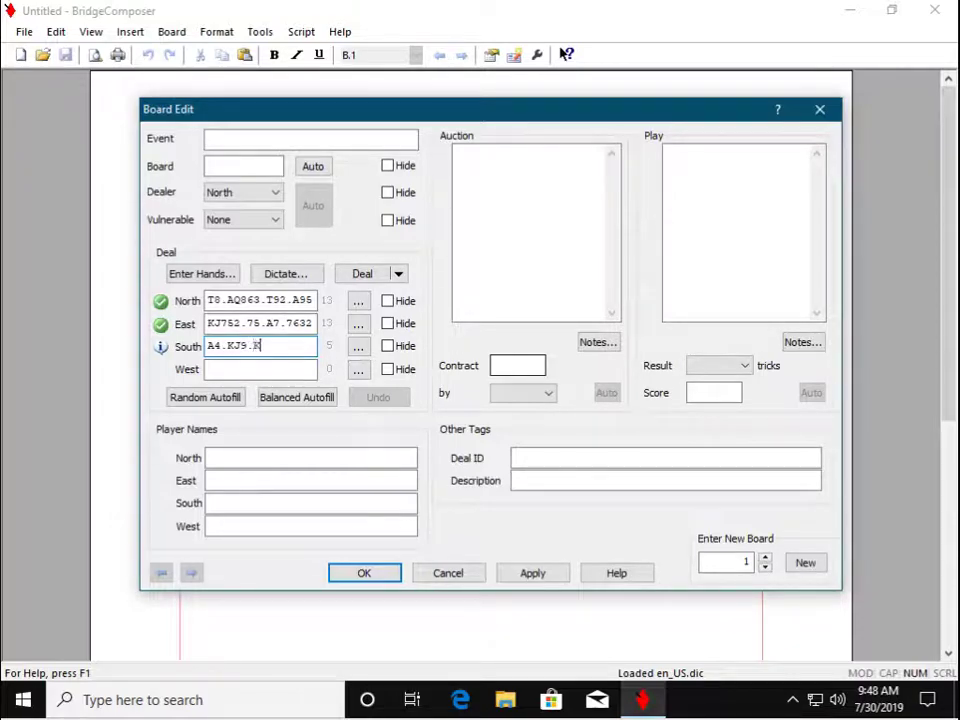
{"action": "type", "text": "QJ7"}
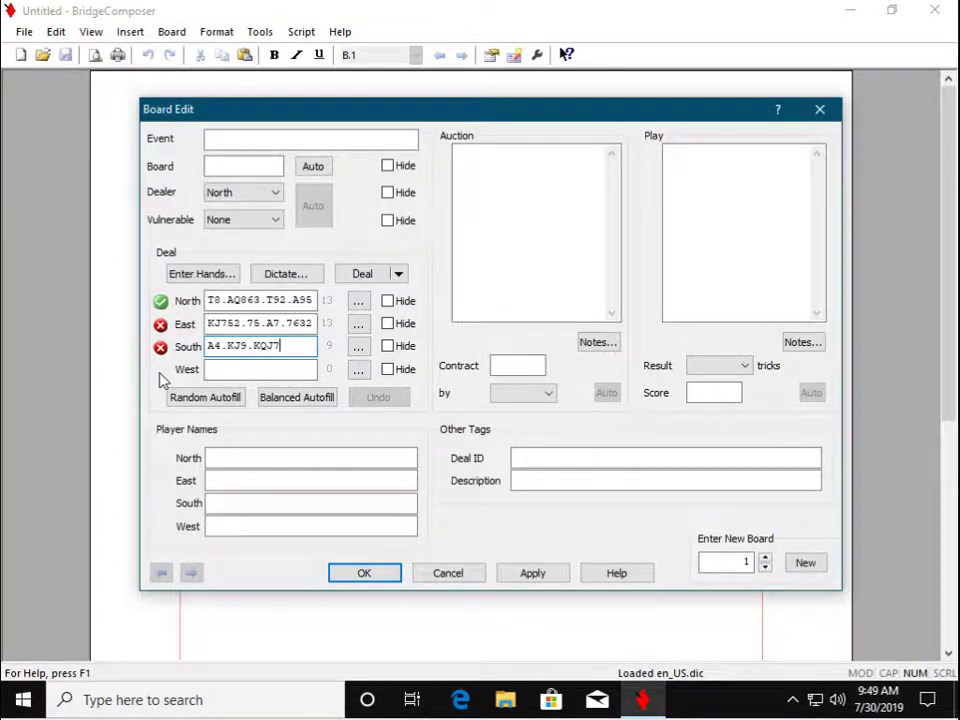
{"action": "mouse_move", "coordinate": [161, 349]}
{"action": "key", "text": "BackSpace"}
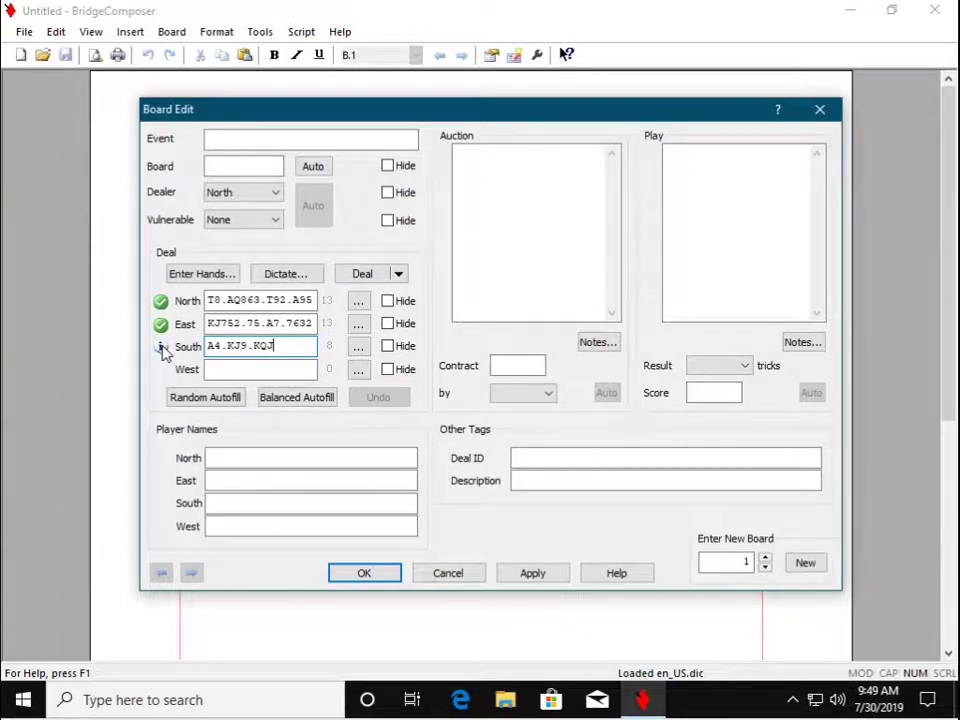
{"action": "type", "text": "64.Q84"}
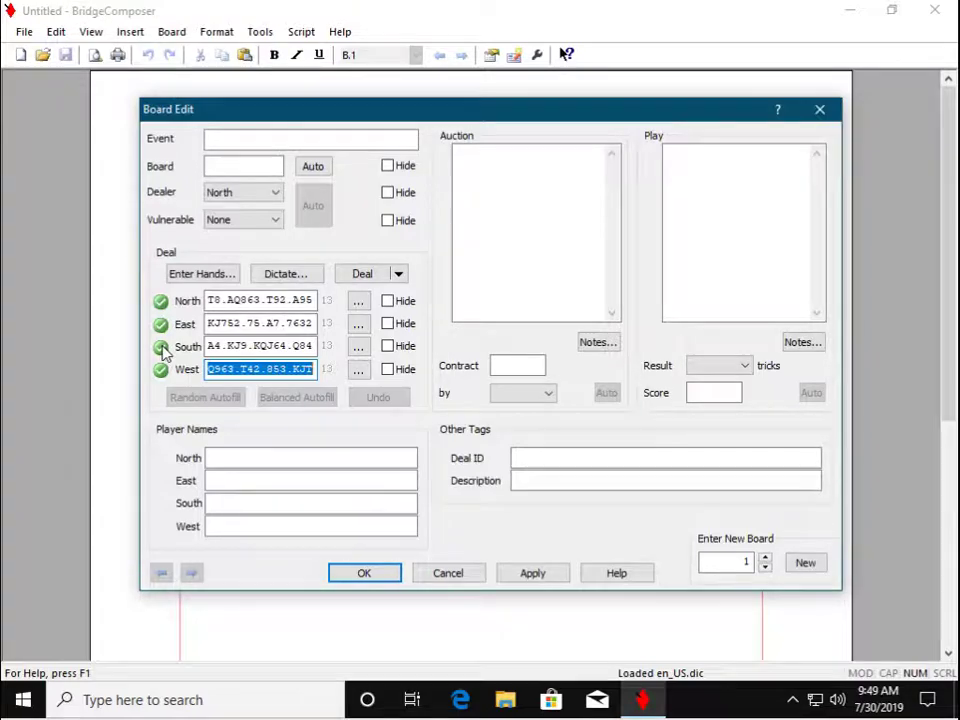
{"action": "left_click", "coordinate": [360, 577]}
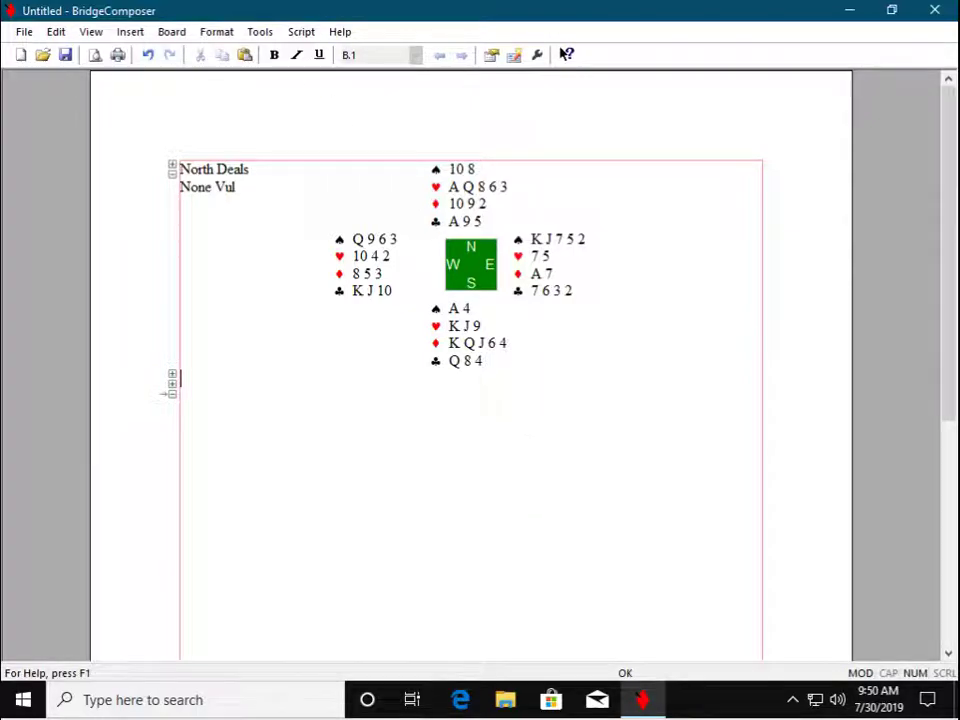
Step: Save the document in the Documents folder as Jacoby in Portable Bridge Notation format
{"action": "left_click", "coordinate": [22, 33]}
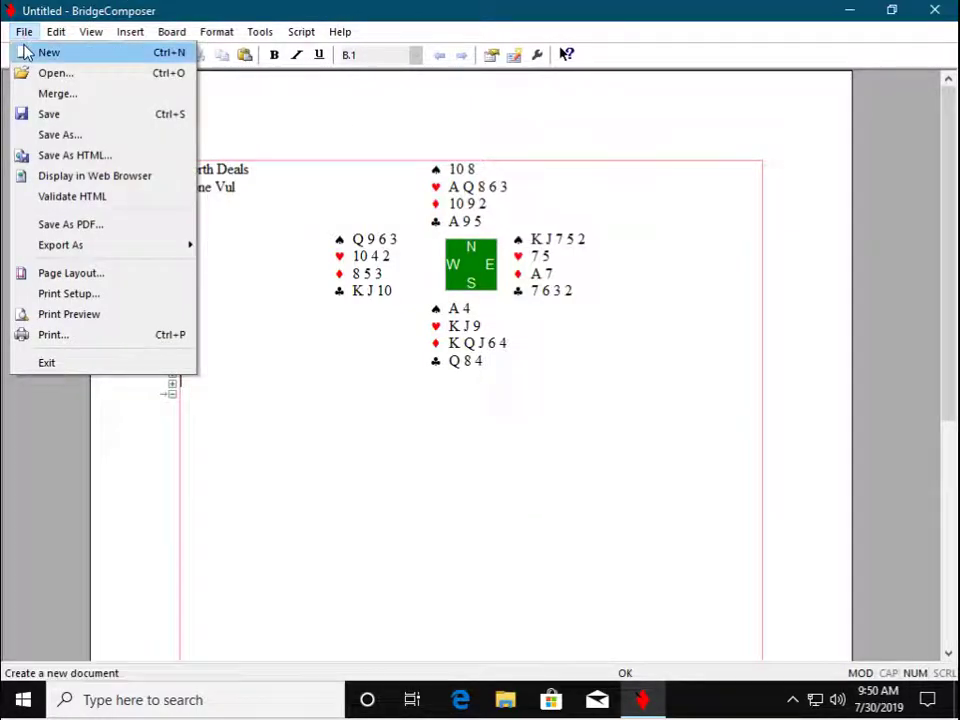
{"action": "left_click", "coordinate": [57, 118]}
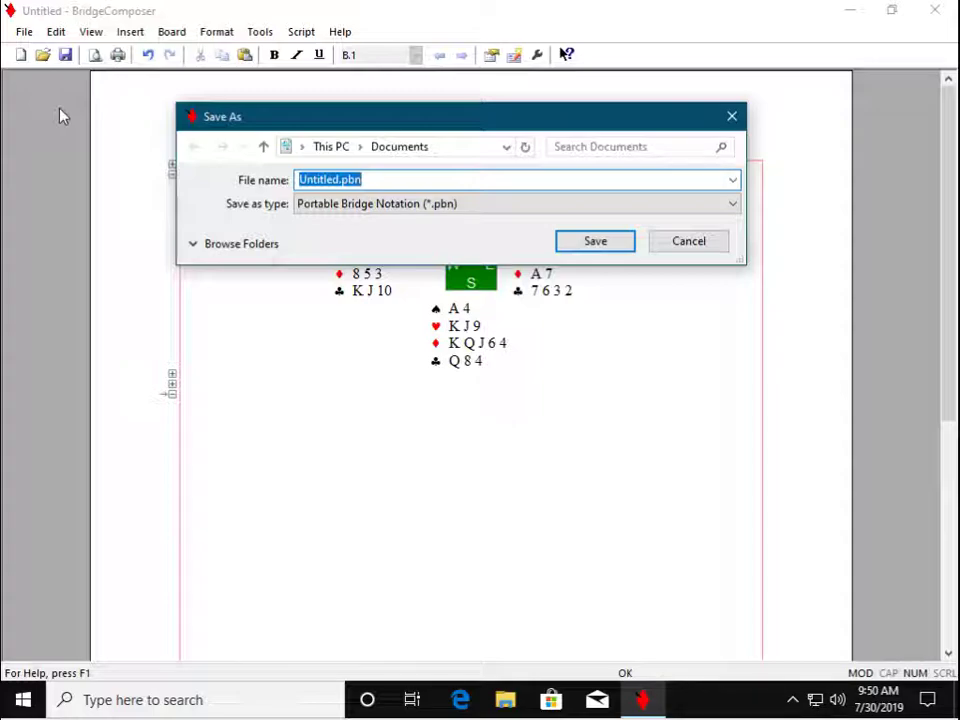
{"action": "type", "text": "Ja"}
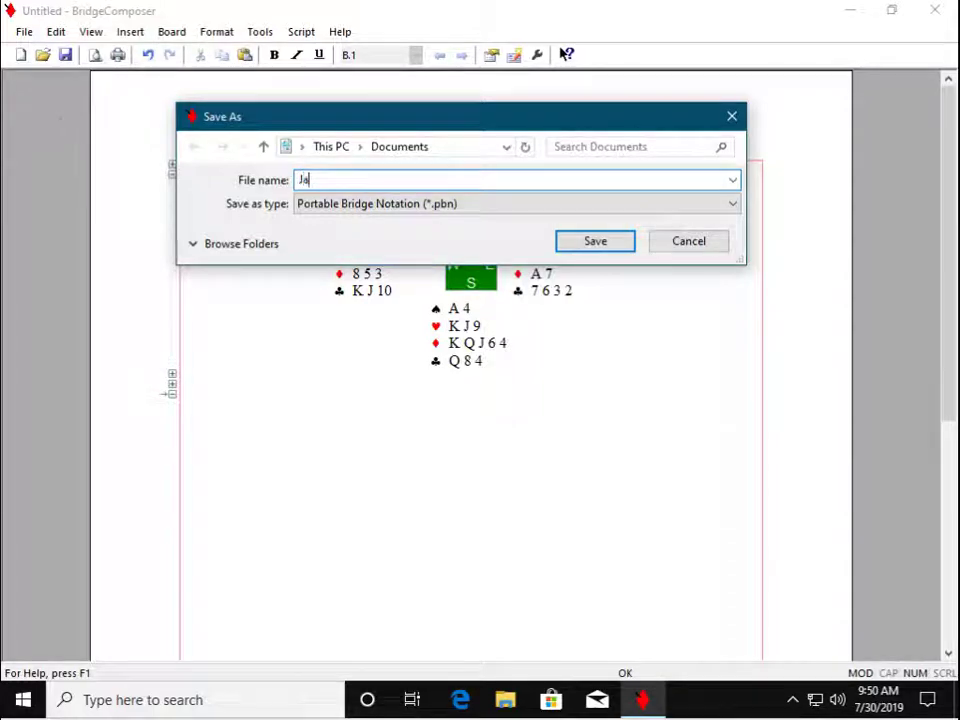
{"action": "type", "text": "coby"}
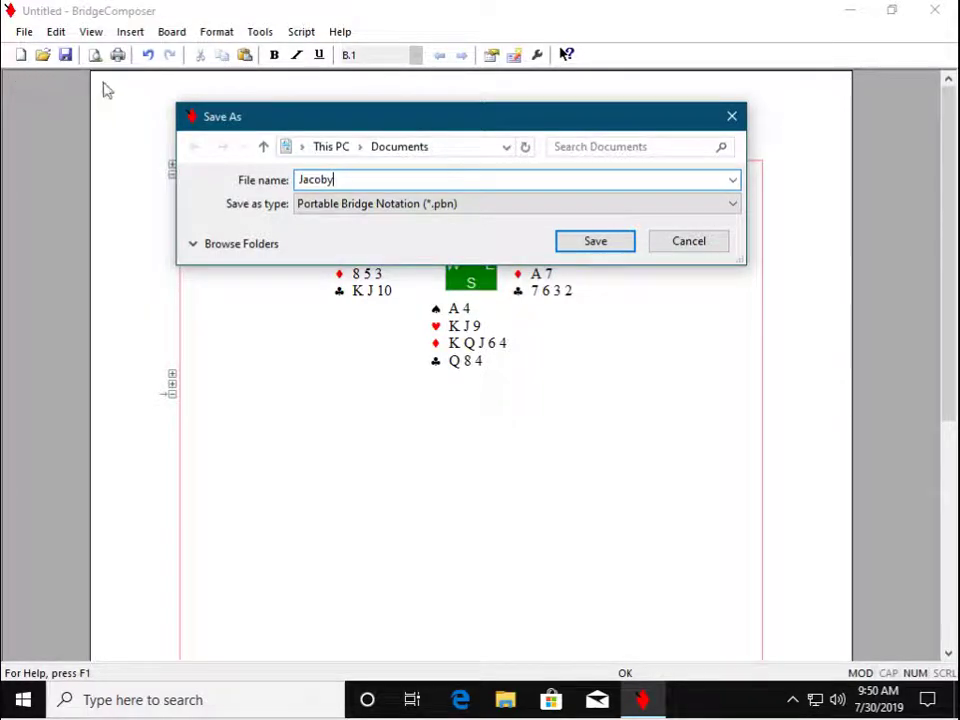
{"action": "left_click", "coordinate": [568, 246]}
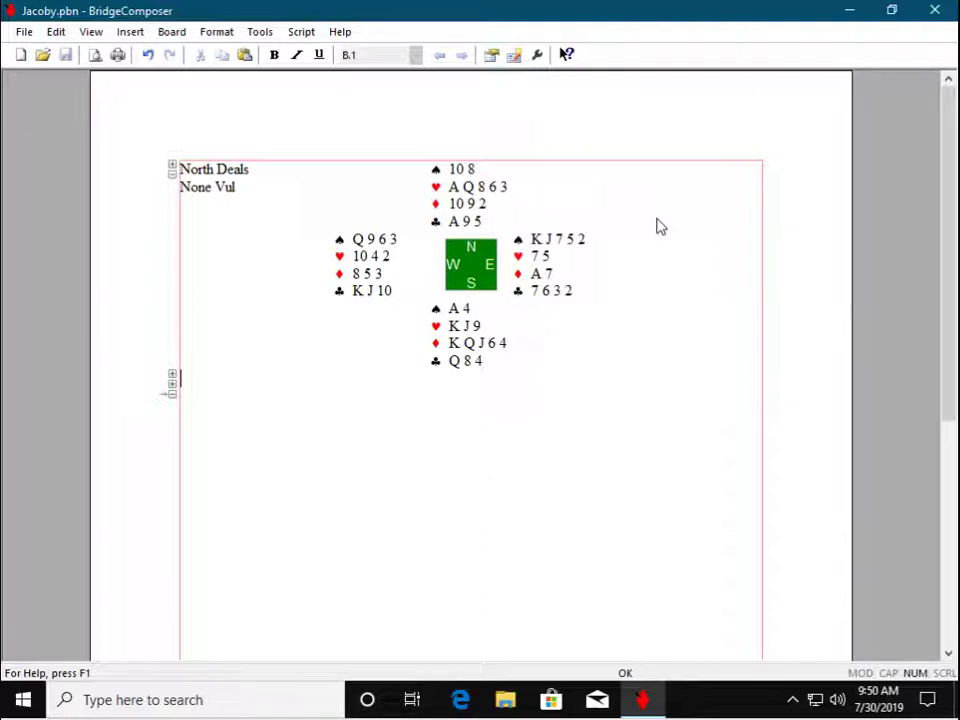
Step: Open the current board for editing and set the dealer to South
{"action": "left_click", "coordinate": [172, 33]}
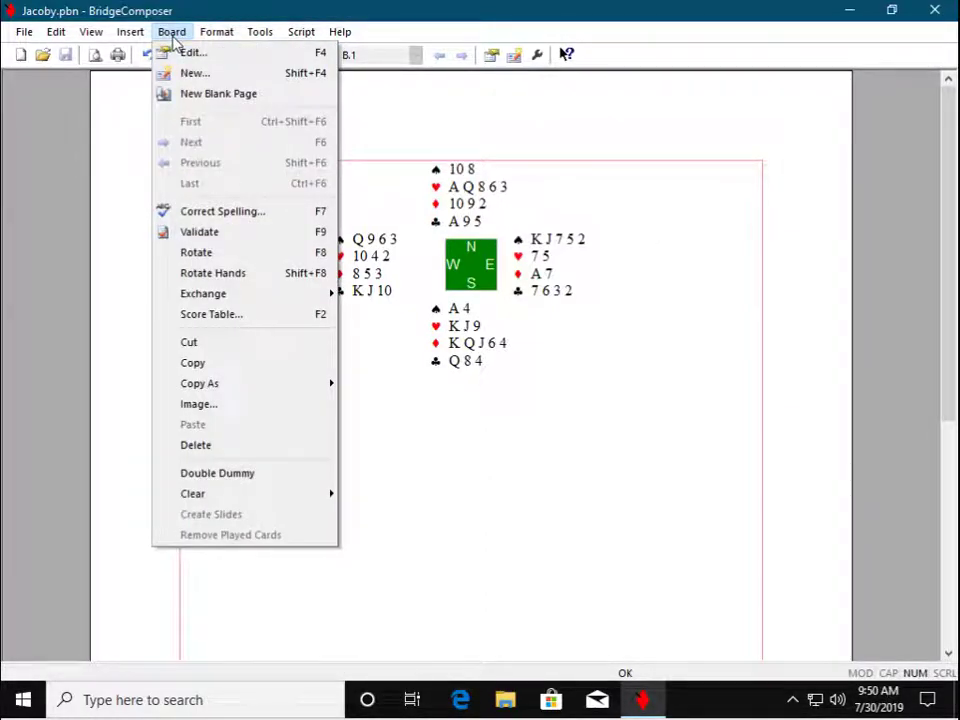
{"action": "left_click", "coordinate": [190, 56]}
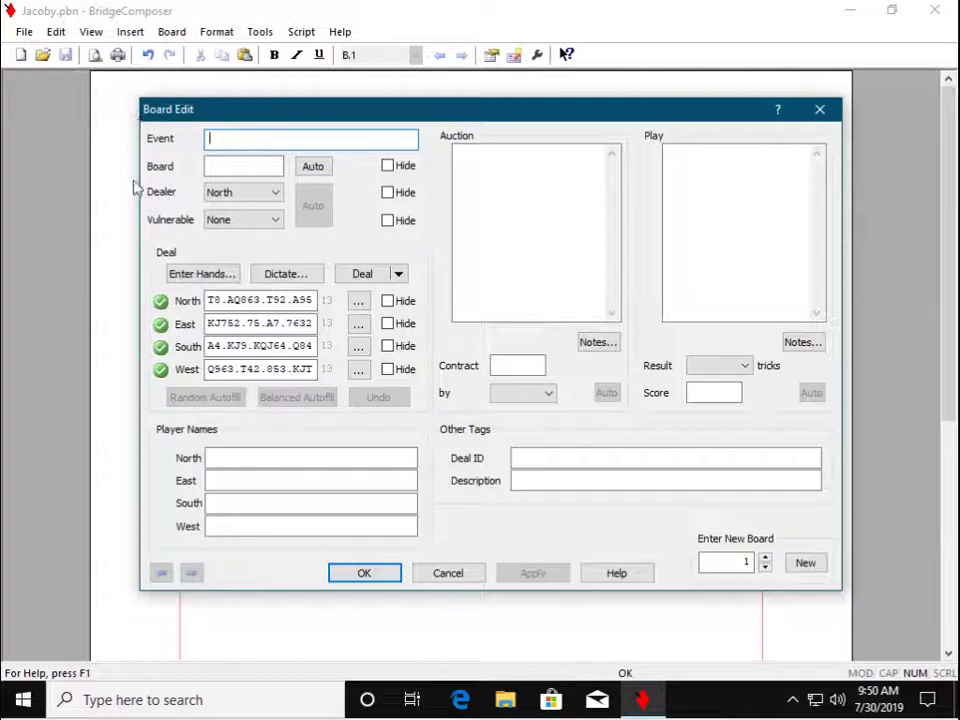
{"action": "left_click", "coordinate": [276, 193]}
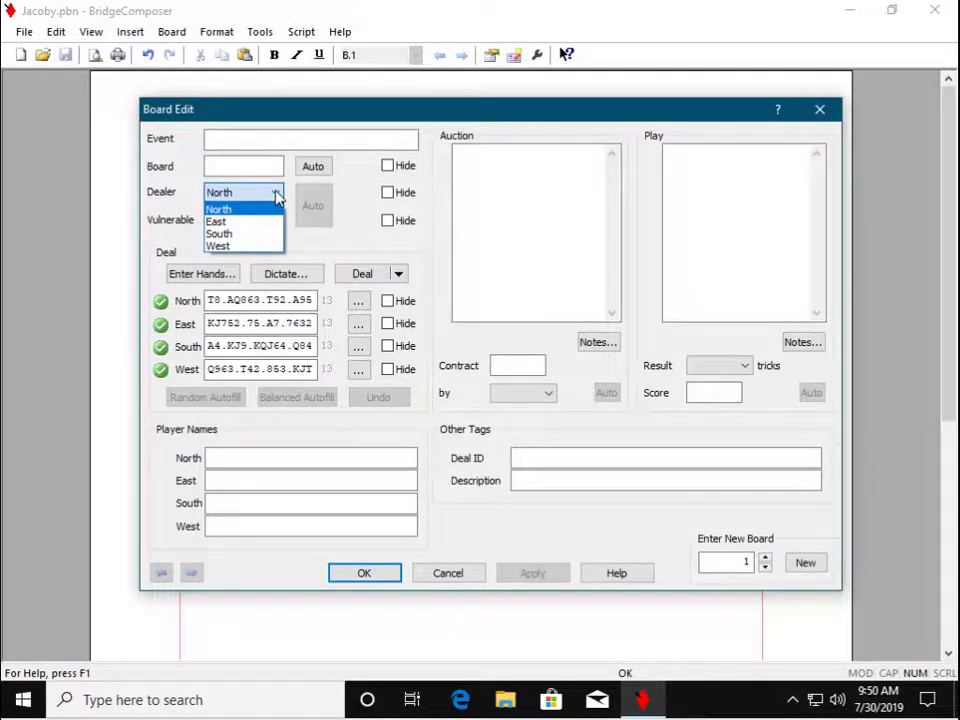
{"action": "left_click", "coordinate": [252, 236]}
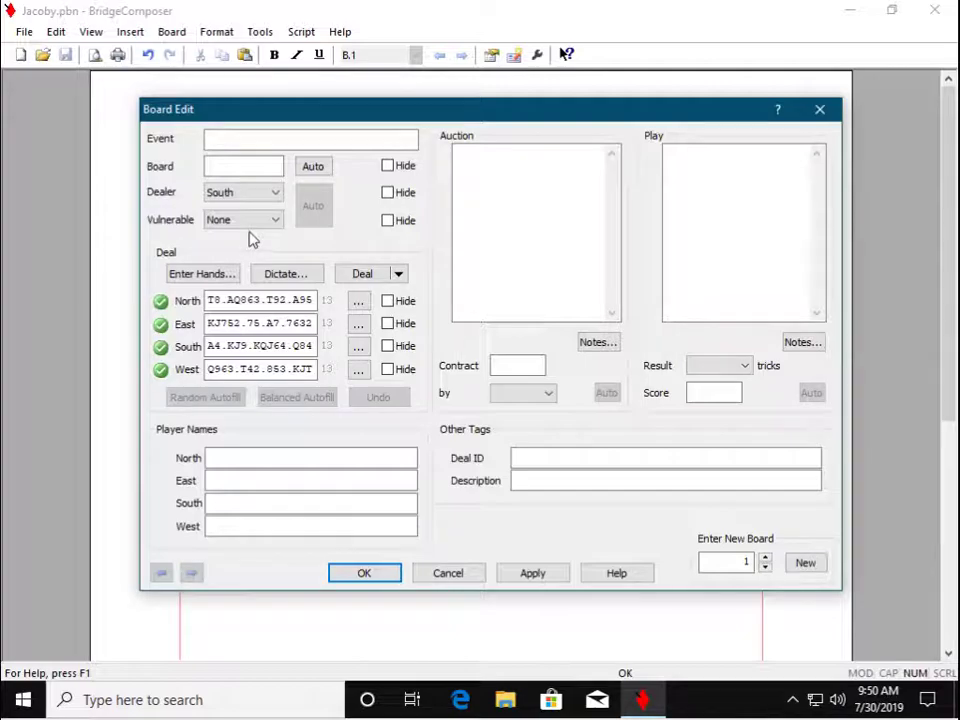
Step: Enter the auction as 1nt p 2d p, 2h p 3nt p, 4h ap, accept the board and save the document
{"action": "left_click", "coordinate": [507, 189]}
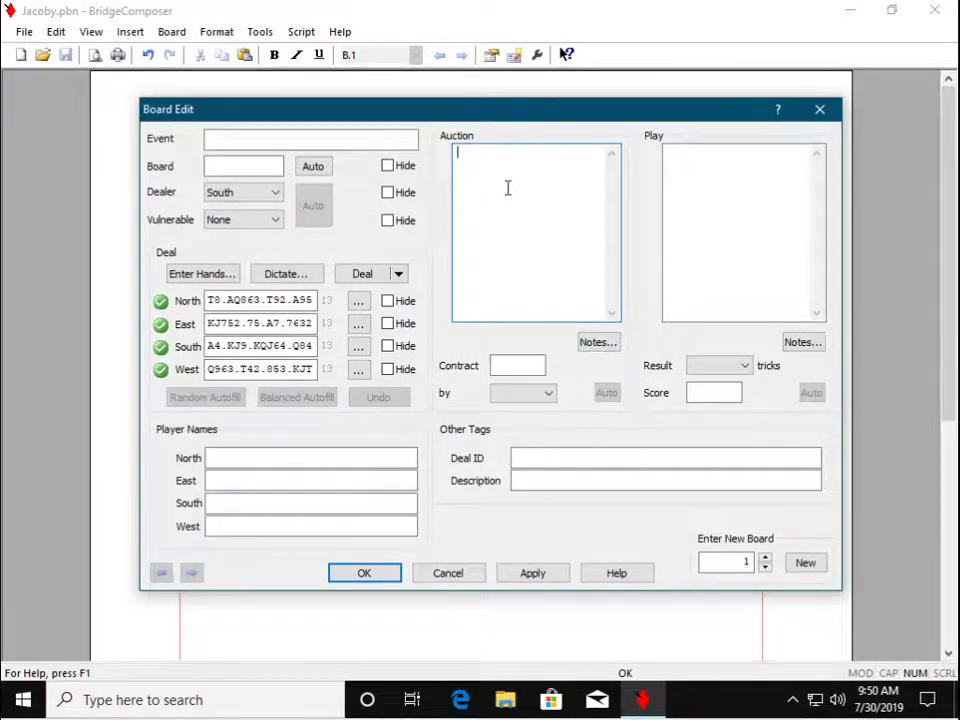
{"action": "type", "text": "1nt p 2d p"}
{"action": "key", "text": "Return"}
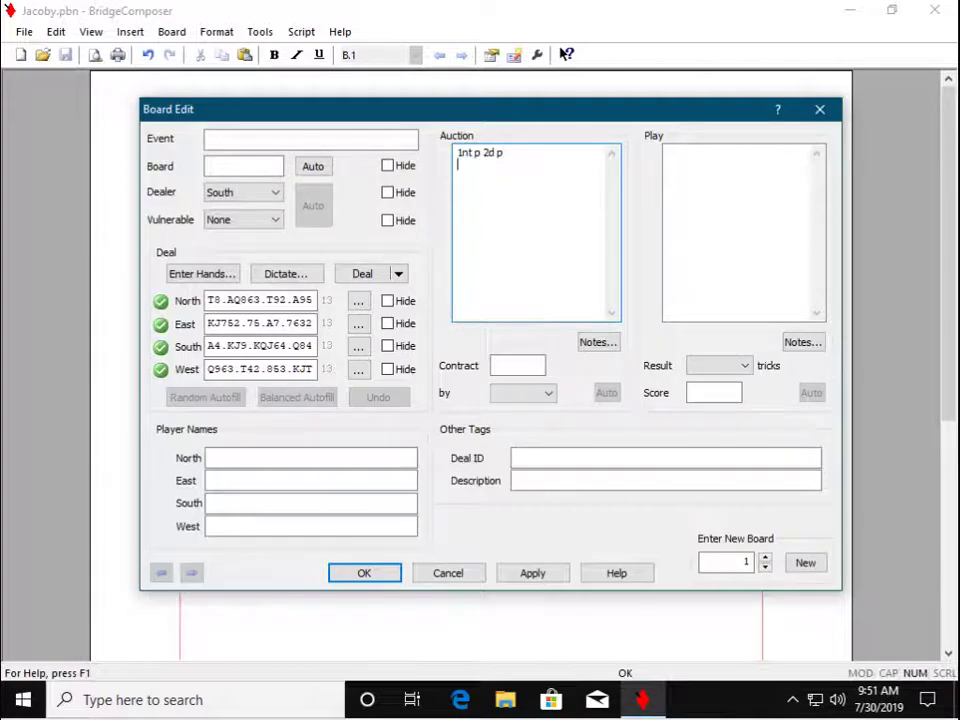
{"action": "type", "text": "2h p 3nt p"}
{"action": "key", "text": "Return"}
{"action": "type", "text": "4h ap"}
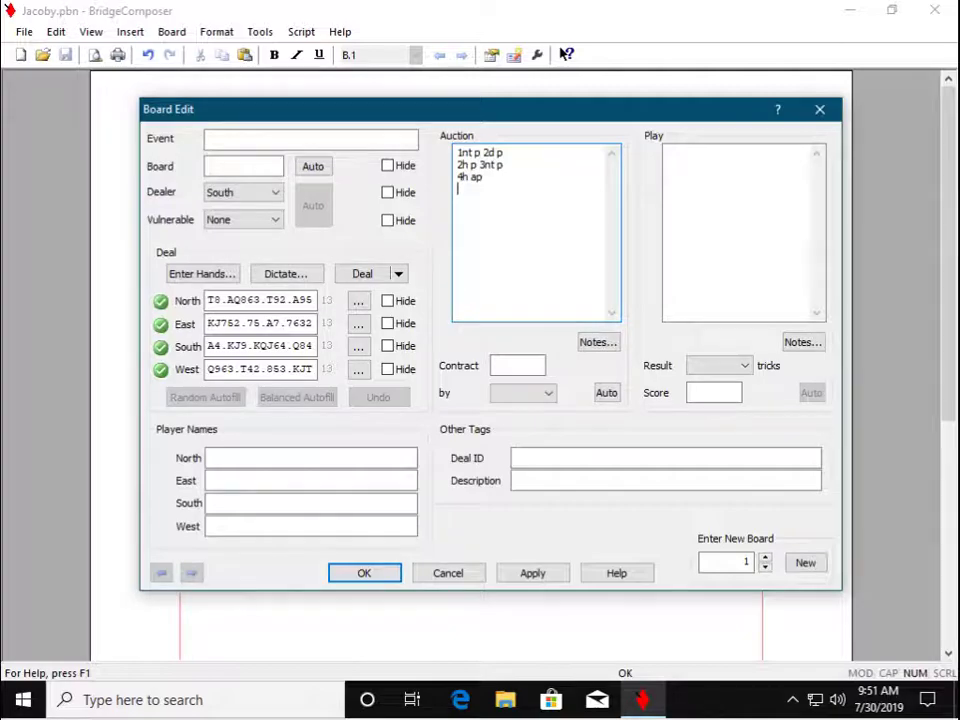
{"action": "left_click", "coordinate": [366, 573]}
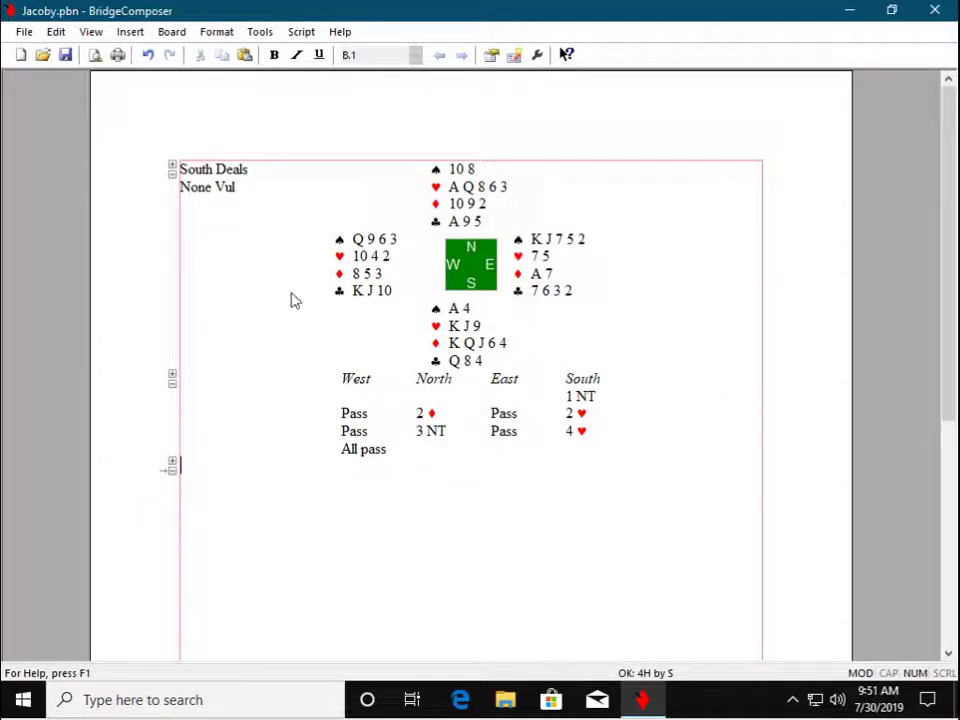
{"action": "left_click", "coordinate": [24, 32]}
{"action": "left_click", "coordinate": [60, 115]}
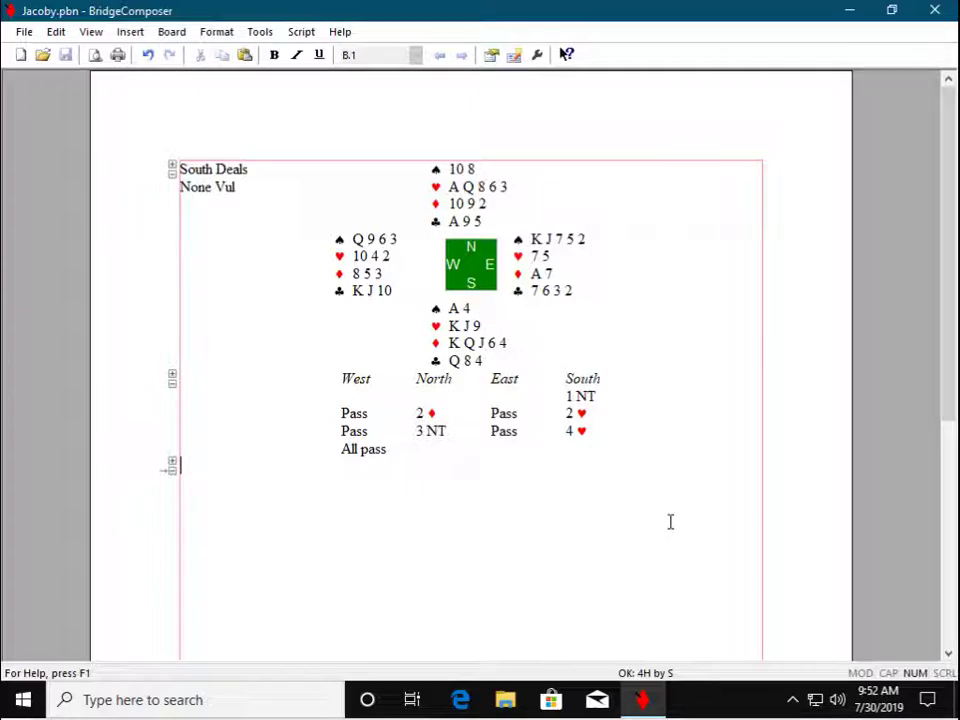
Step: Write the commentary paragraph "Having a balanced 16 HCP, South opens 1NT." below the auction, followed by a blank line
{"action": "type", "text": "Having a bal"}
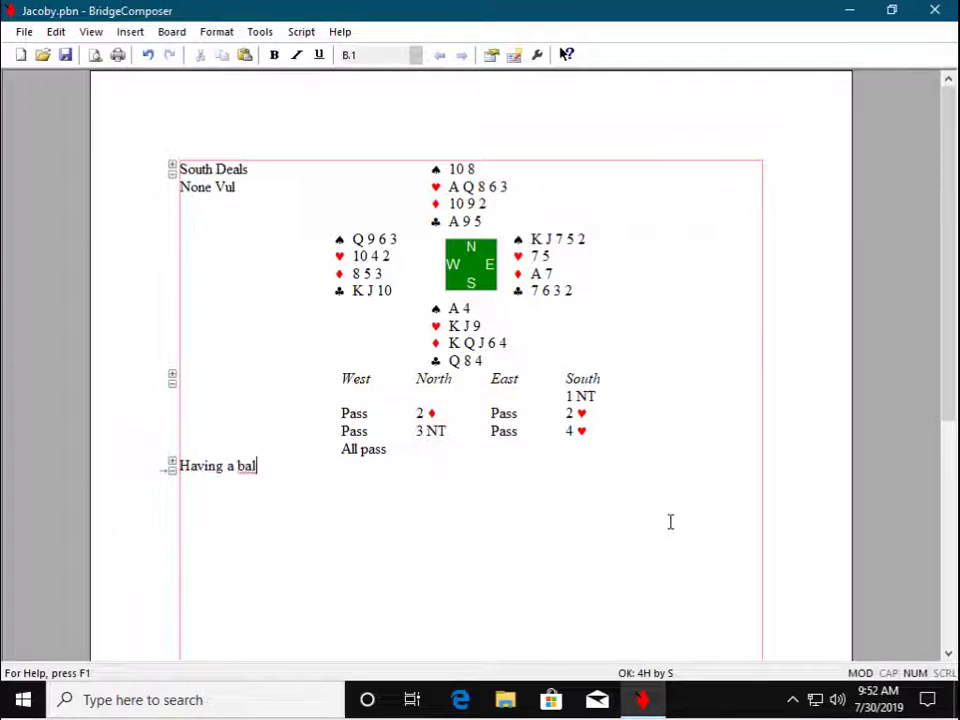
{"action": "type", "text": "anced 16 "}
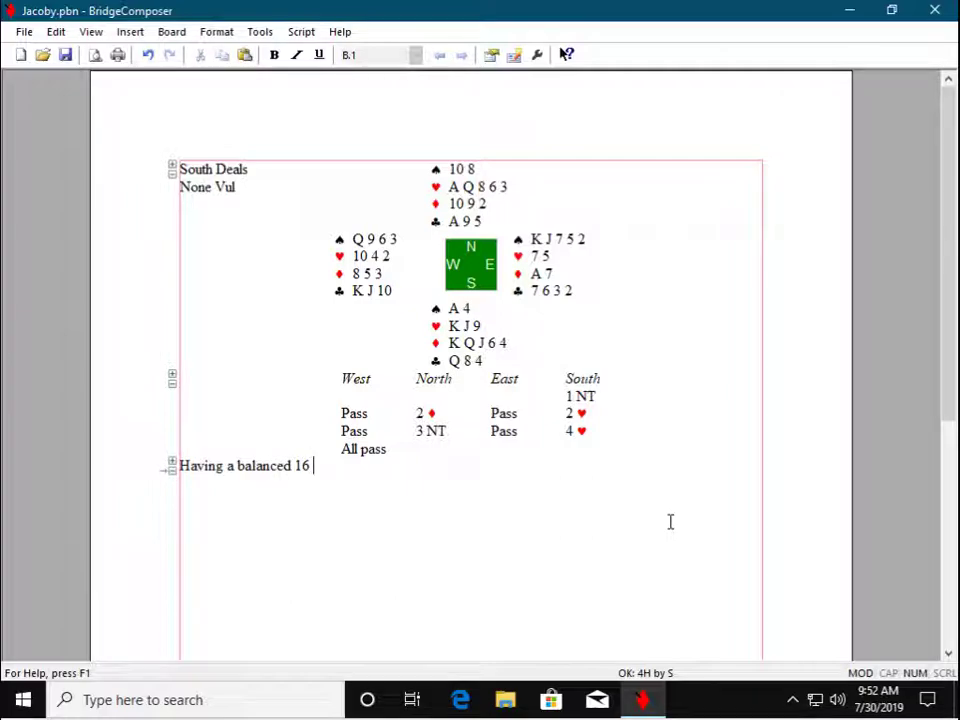
{"action": "type", "text": "HCP, South "}
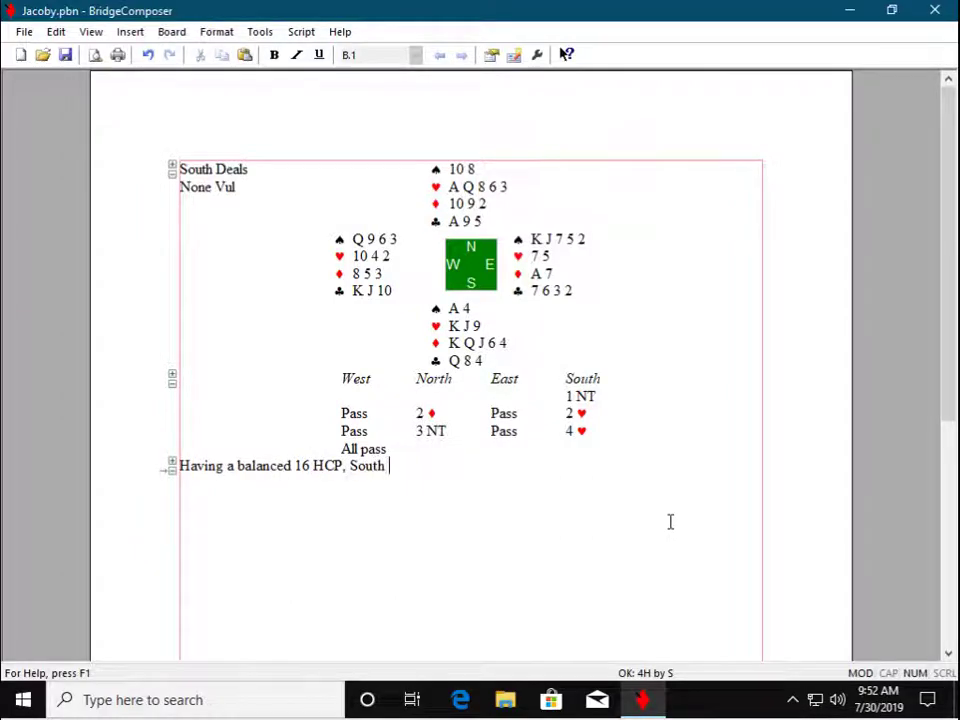
{"action": "type", "text": "opens 1NT"}
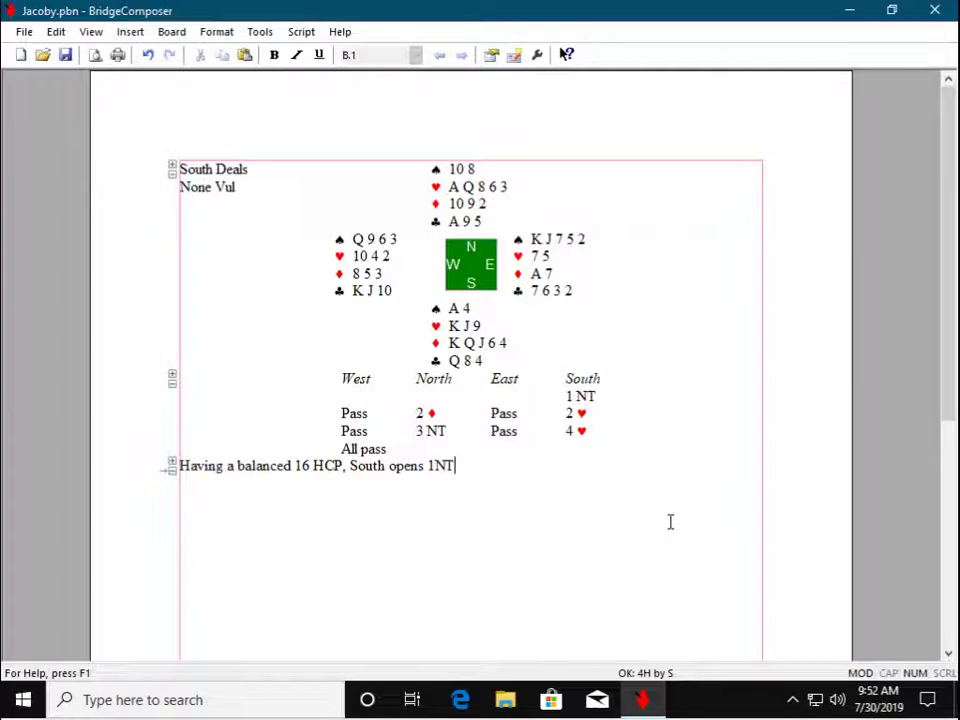
{"action": "type", "text": "."}
{"action": "key", "text": "Return"}
{"action": "key", "text": "Return"}
Step: Add the paragraph "Partner responds 2♦, a Jacoby transfer showing five or more hearts." with a diamond suit symbol, followed by a blank line
{"action": "type", "text": "Partner re"}
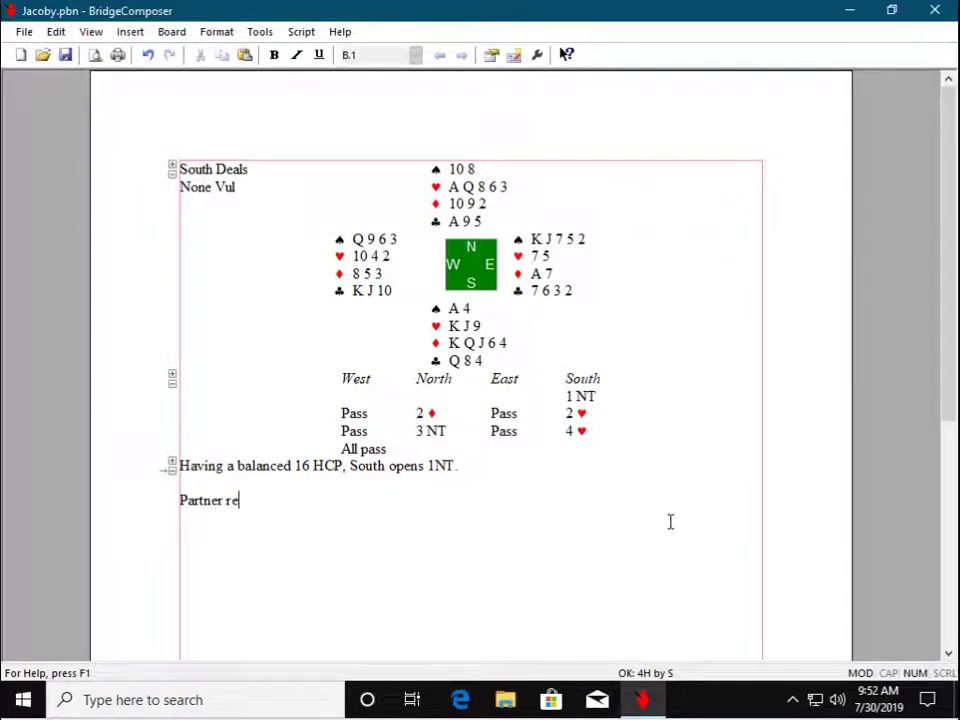
{"action": "type", "text": "sponds 2"}
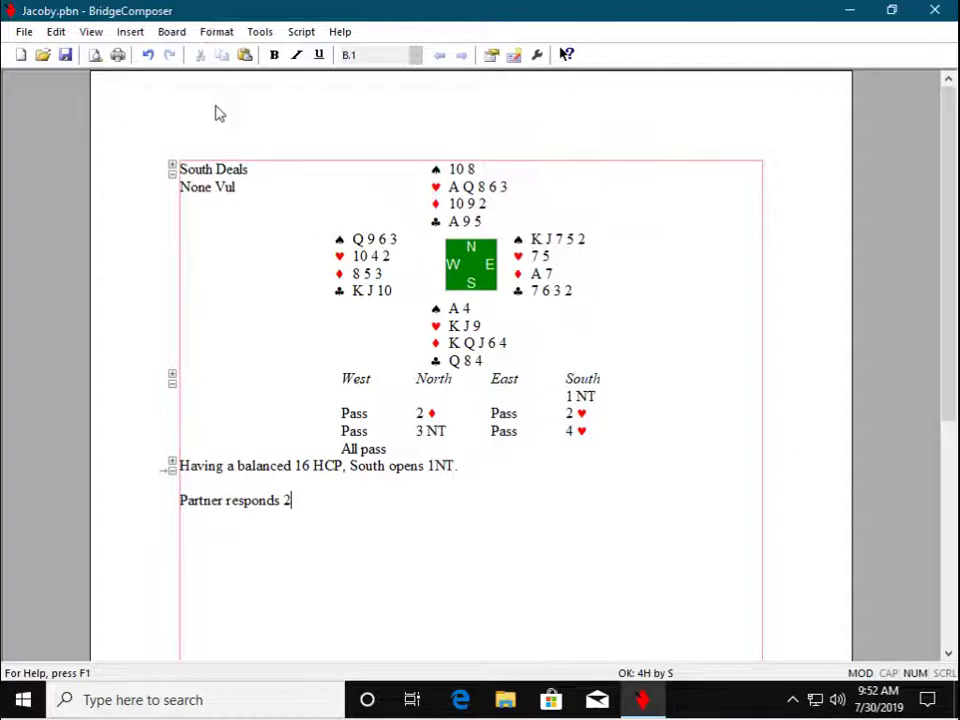
{"action": "left_click", "coordinate": [129, 34]}
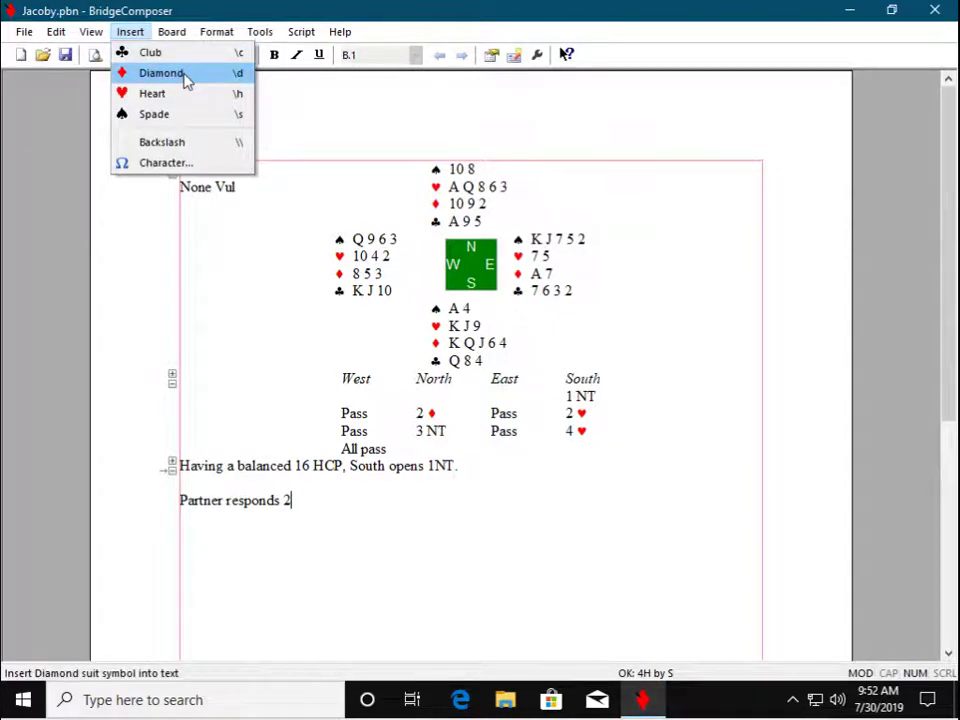
{"action": "left_click", "coordinate": [162, 73]}
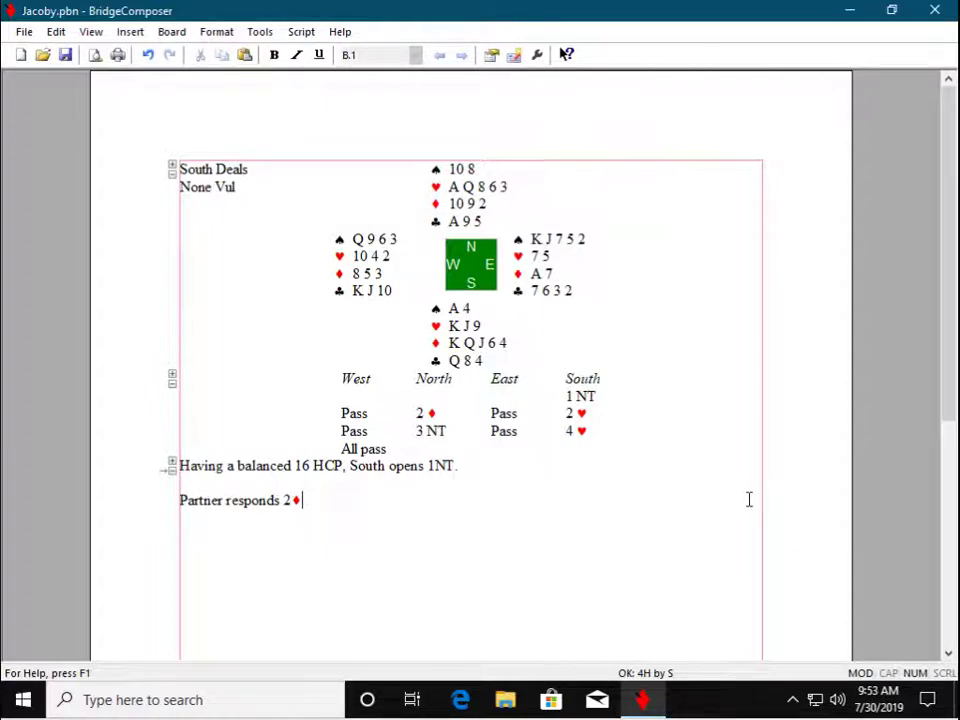
{"action": "type", "text": ", a Jacoby transfer"}
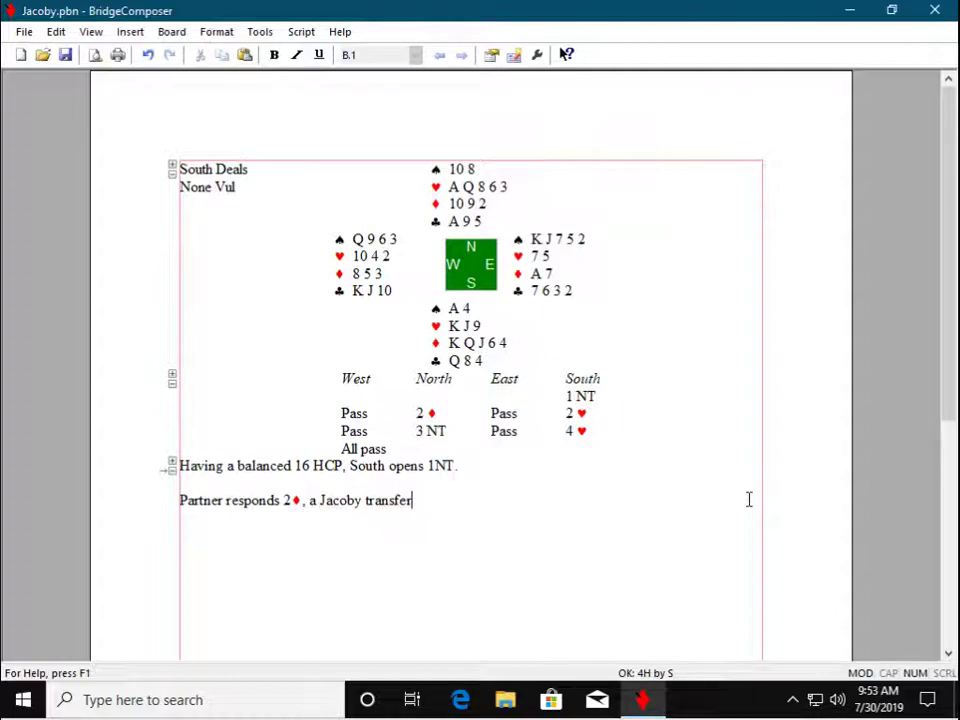
{"action": "type", "text": " showing five or mo"}
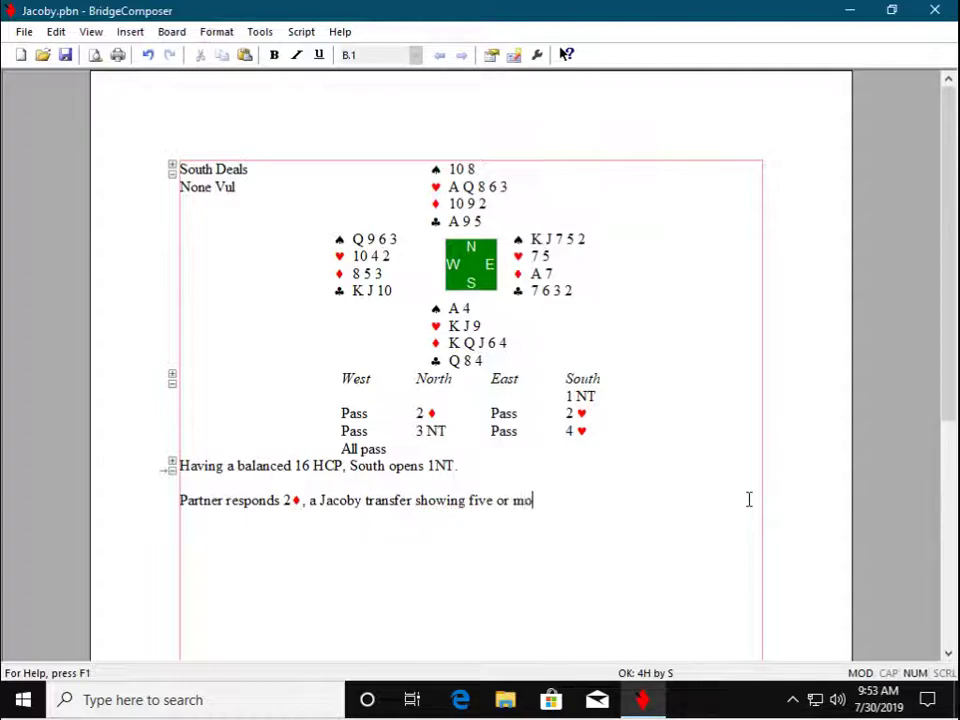
{"action": "type", "text": "re hearts."}
{"action": "key", "text": "Return"}
{"action": "key", "text": "Return"}
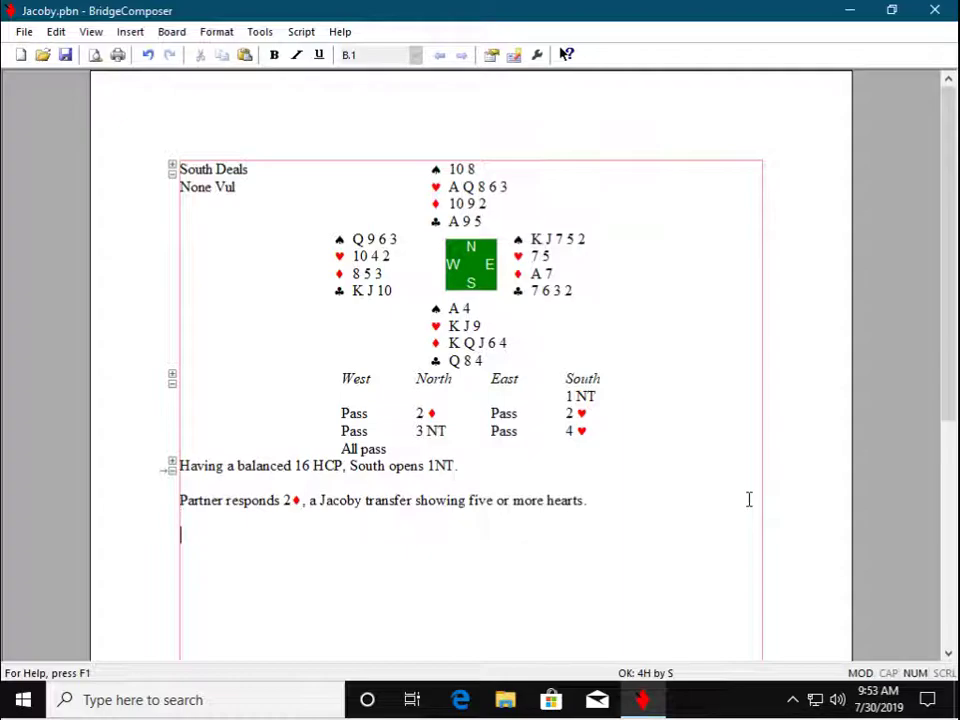
Step: Begin the next commentary paragraph with "Opener bids 2♥ as requested.", using a heart suit symbol
{"action": "type", "text": "Opener bids "}
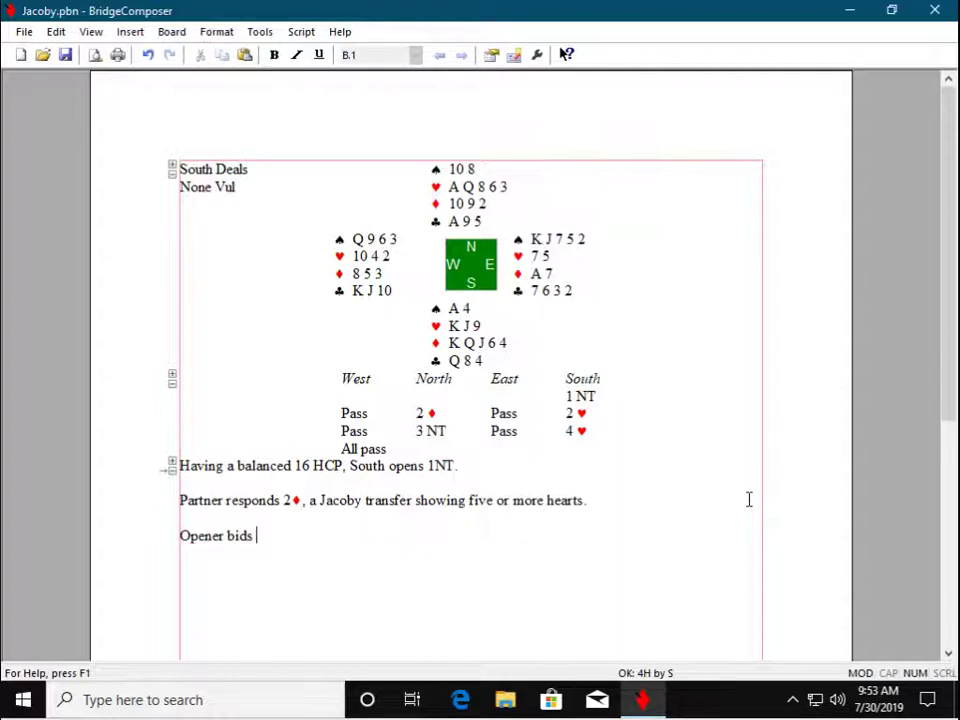
{"action": "type", "text": "2"}
{"action": "left_click", "coordinate": [133, 33]}
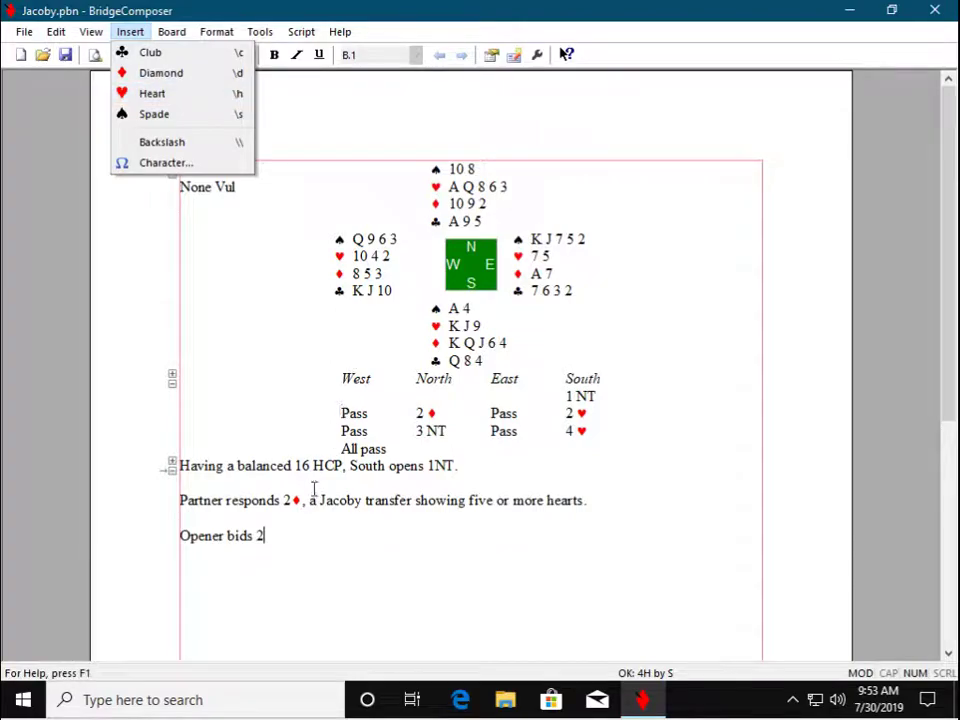
{"action": "left_click", "coordinate": [320, 539]}
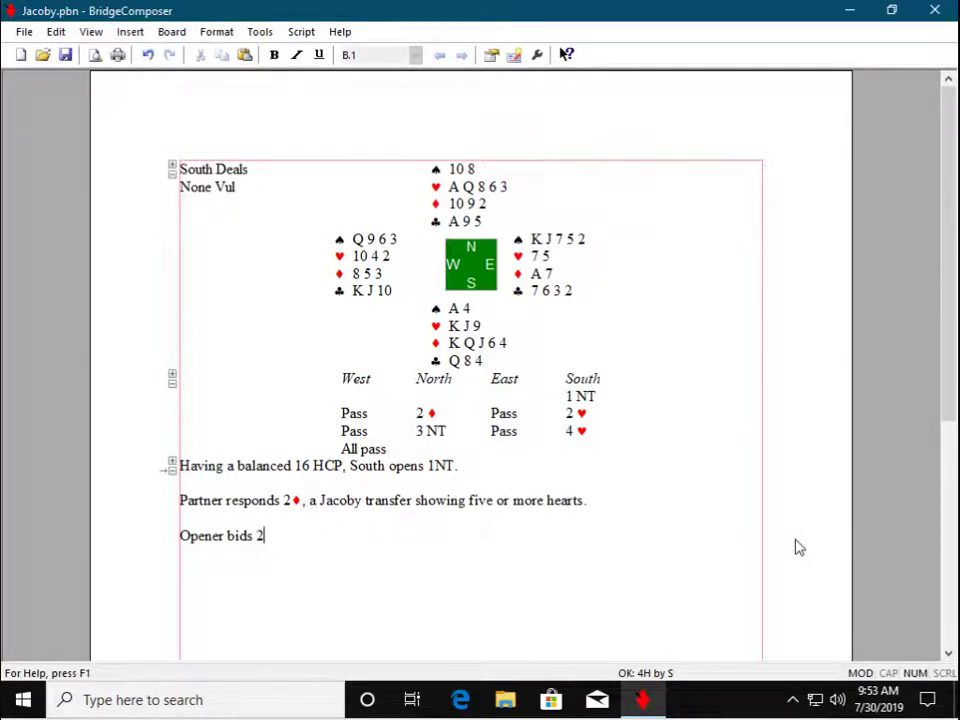
{"action": "type", "text": "\\"}
{"action": "type", "text": "h"}
{"action": "type", "text": "as reques"}
{"action": "type", "text": "ted. "}
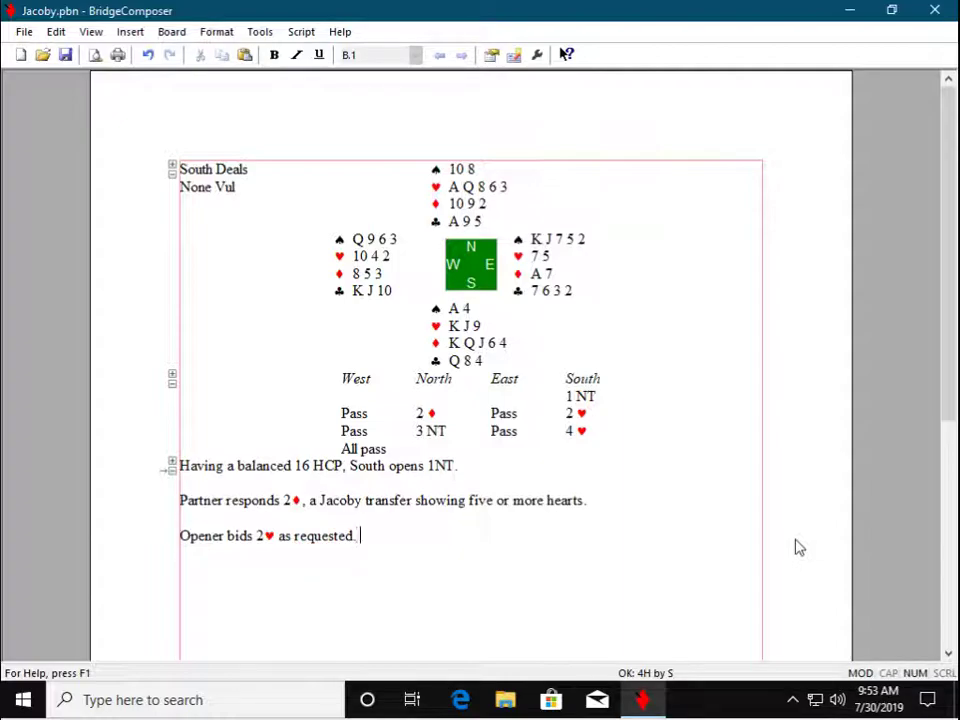
Step: Continue the paragraph with "Responder bids 3NT, showing exactly five hearts and game-going values." and leave a blank line after it
{"action": "type", "text": "Responder b"}
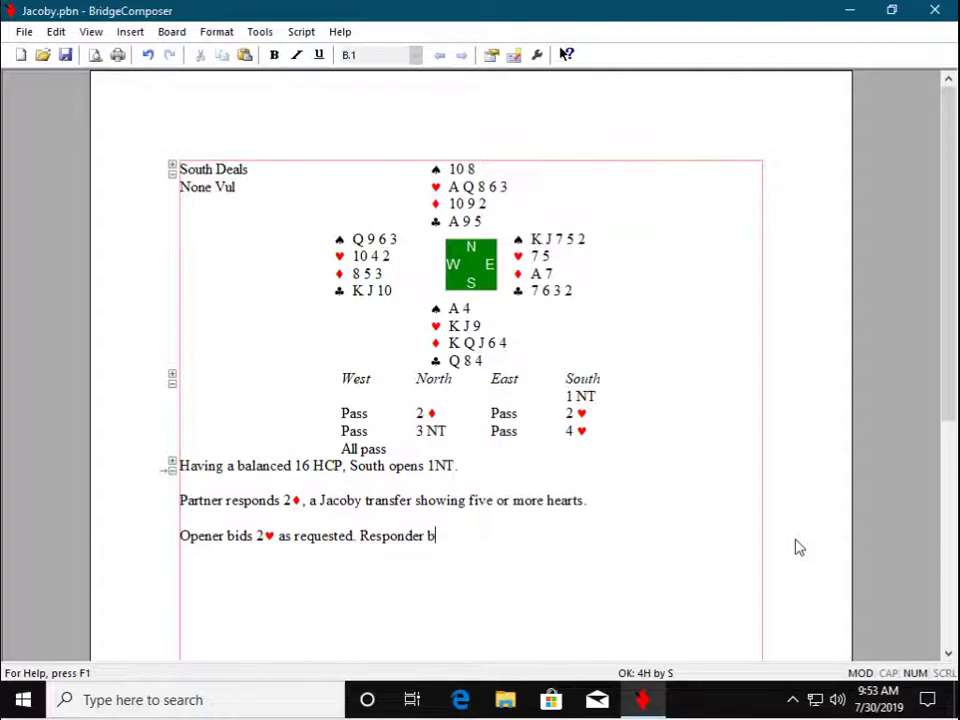
{"action": "type", "text": "ids 3NT"}
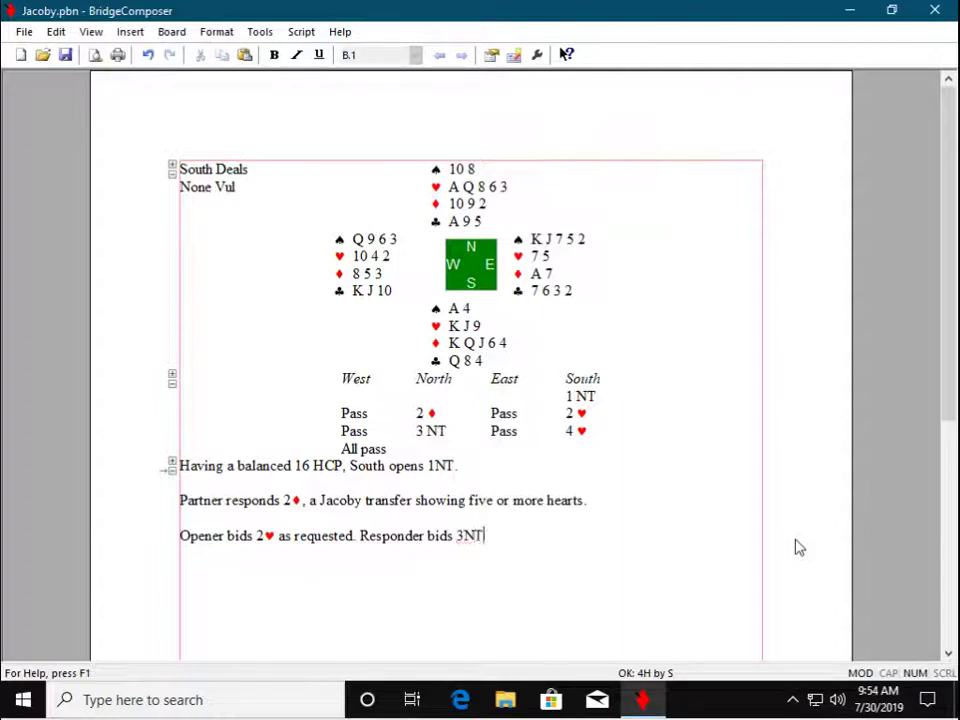
{"action": "type", "text": ", showing"}
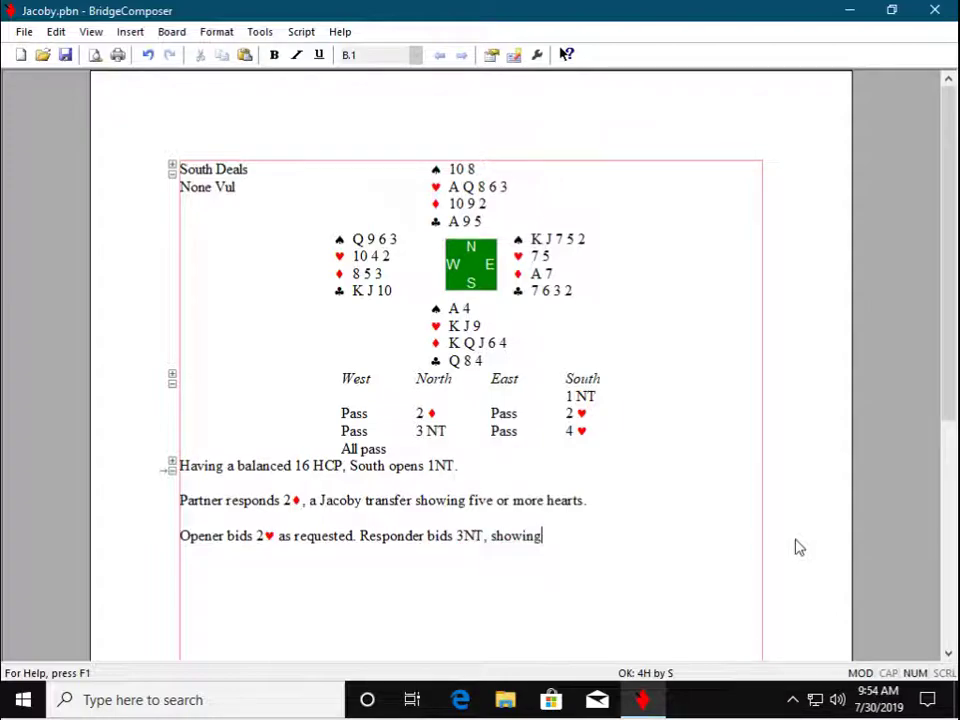
{"action": "type", "text": " exactl"}
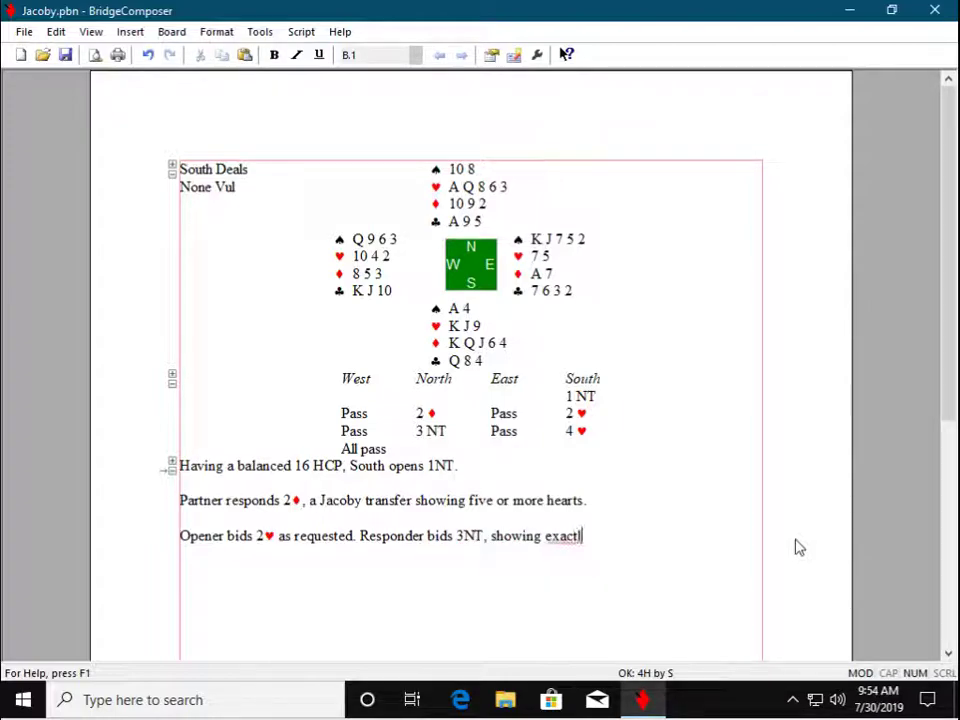
{"action": "type", "text": "y five heart"}
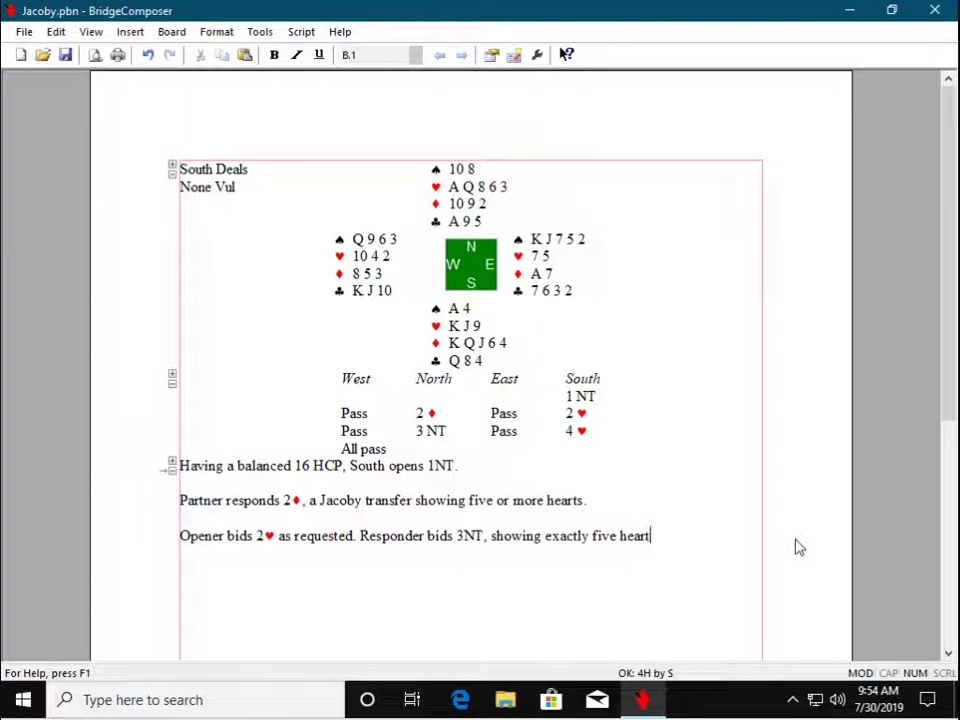
{"action": "type", "text": "s and game-going"}
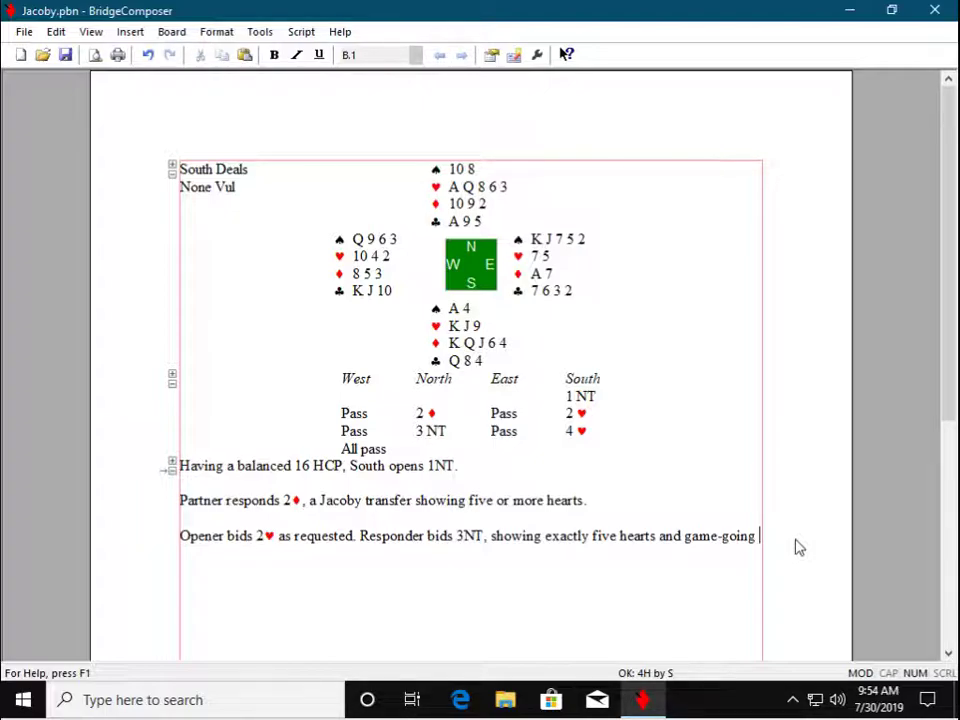
{"action": "type", "text": "values."}
{"action": "key", "text": "Return"}
{"action": "key", "text": "Return"}
Step: Add the paragraph "With three-card heart support, opener corrects to 4♥." with a heart suit symbol, and save the document
{"action": "type", "text": "Wi"}
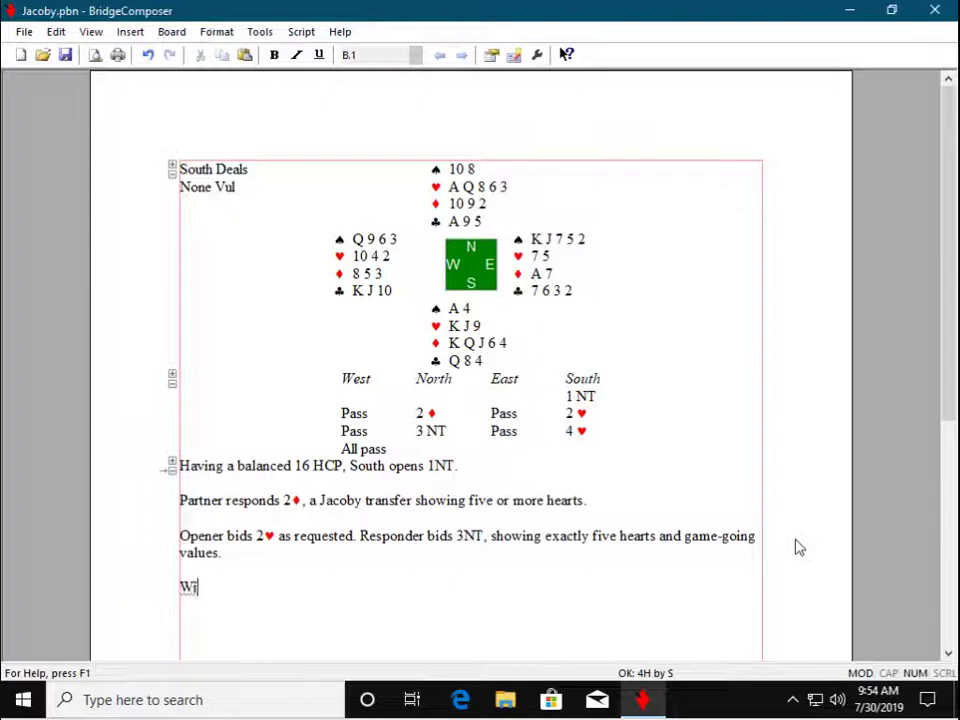
{"action": "type", "text": "th three-card"}
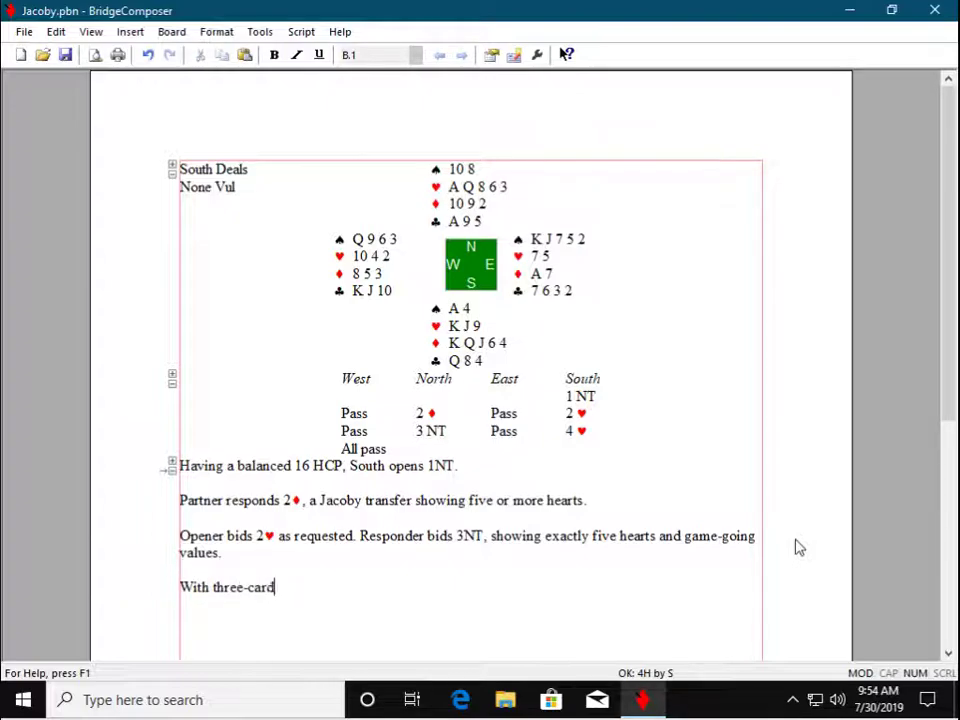
{"action": "type", "text": " heart support,"}
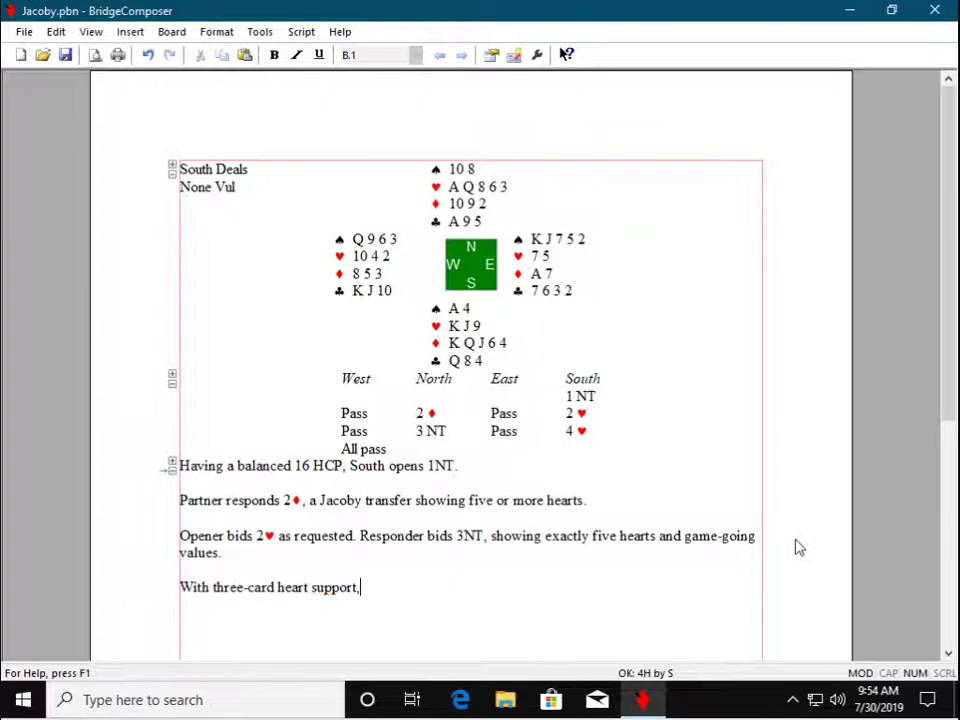
{"action": "type", "text": " opener correc"}
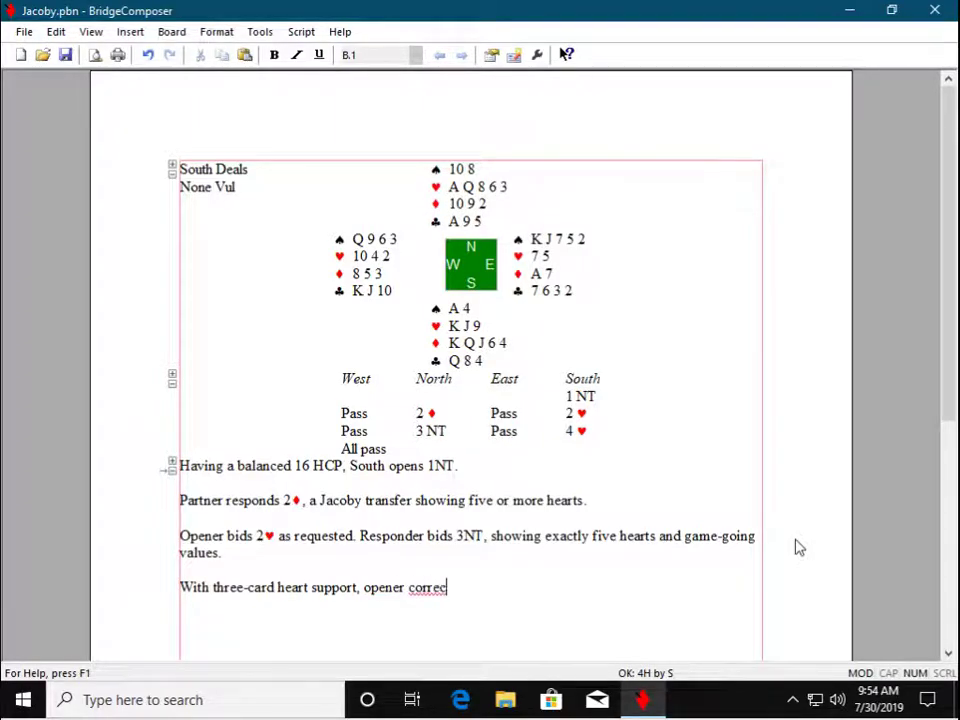
{"action": "type", "text": "ts to 4]h"}
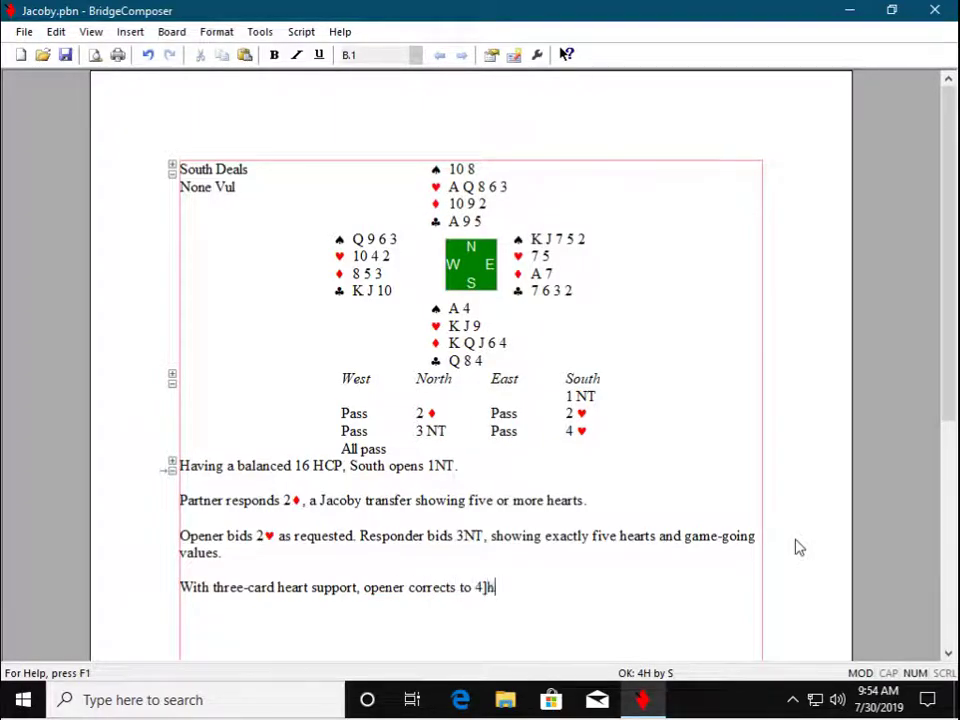
{"action": "key", "text": "BackSpace"}
{"action": "key", "text": "BackSpace"}
{"action": "type", "text": "]h"}
{"action": "key", "text": "BackSpace"}
{"action": "key", "text": "BackSpace"}
{"action": "type", "text": "\\h."}
{"action": "key", "text": "Return"}
{"action": "left_click", "coordinate": [22, 34]}
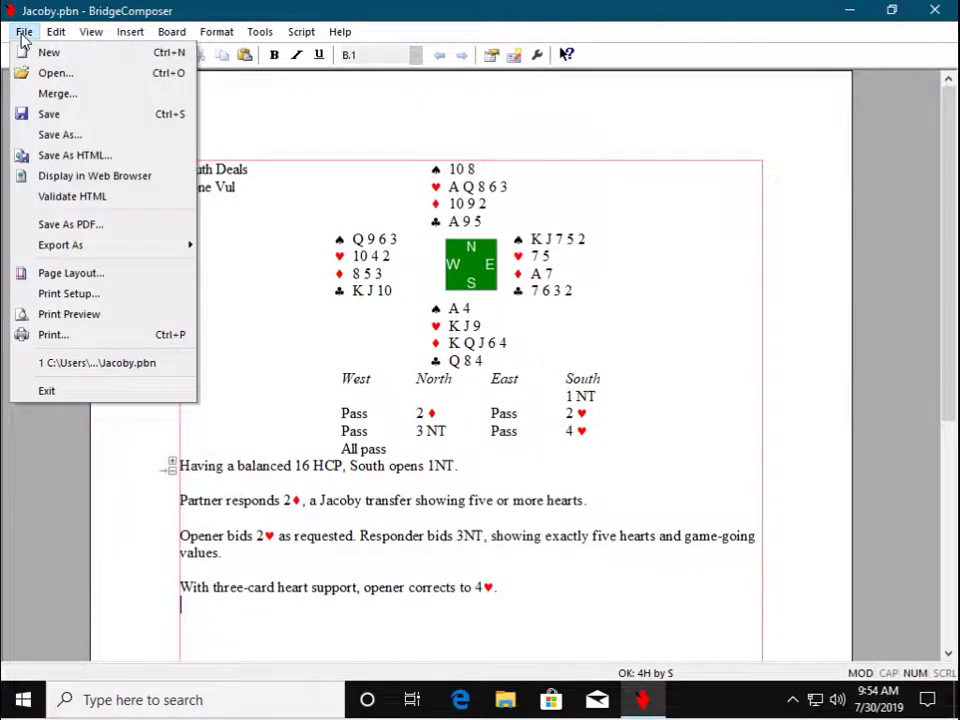
{"action": "left_click", "coordinate": [60, 114]}
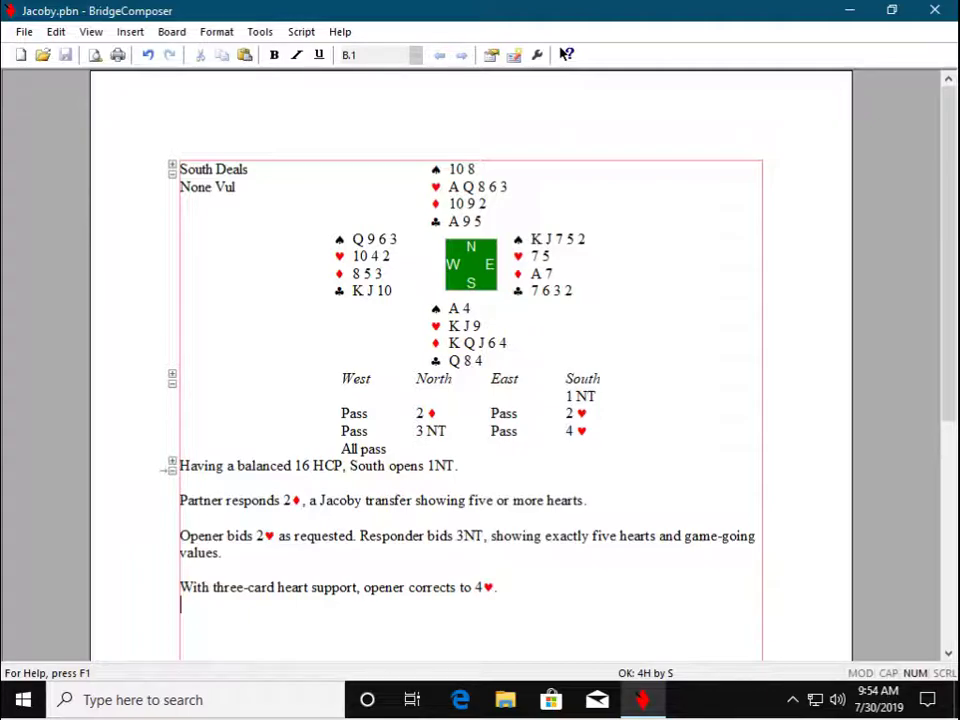
Step: Check the page layout of the deal and commentary in a print preview, and return to the document
{"action": "left_click", "coordinate": [23, 32]}
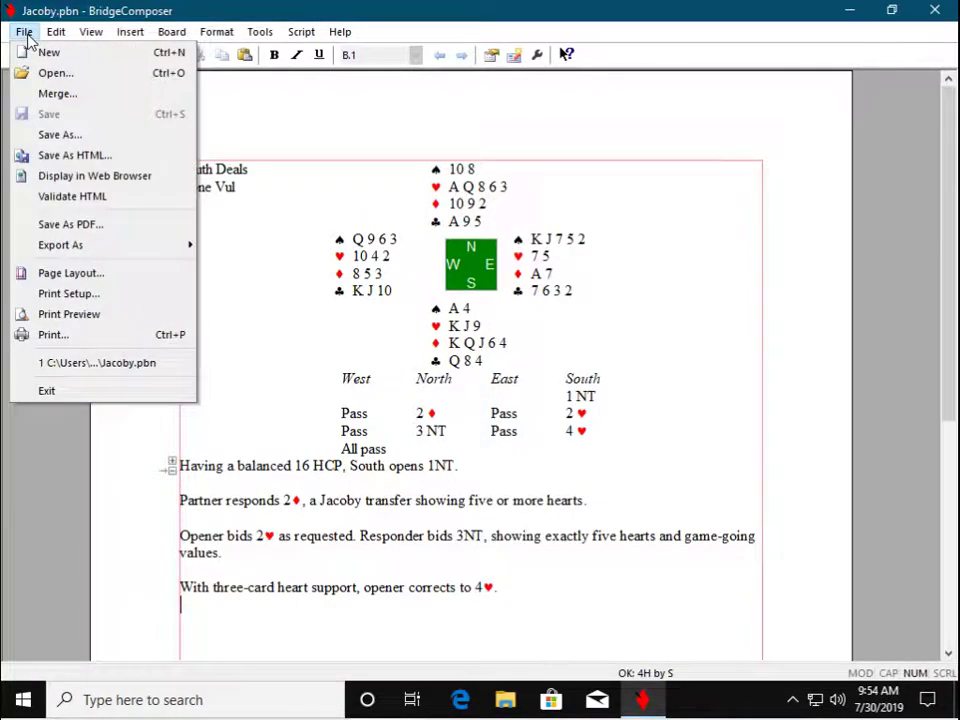
{"action": "left_click", "coordinate": [48, 314]}
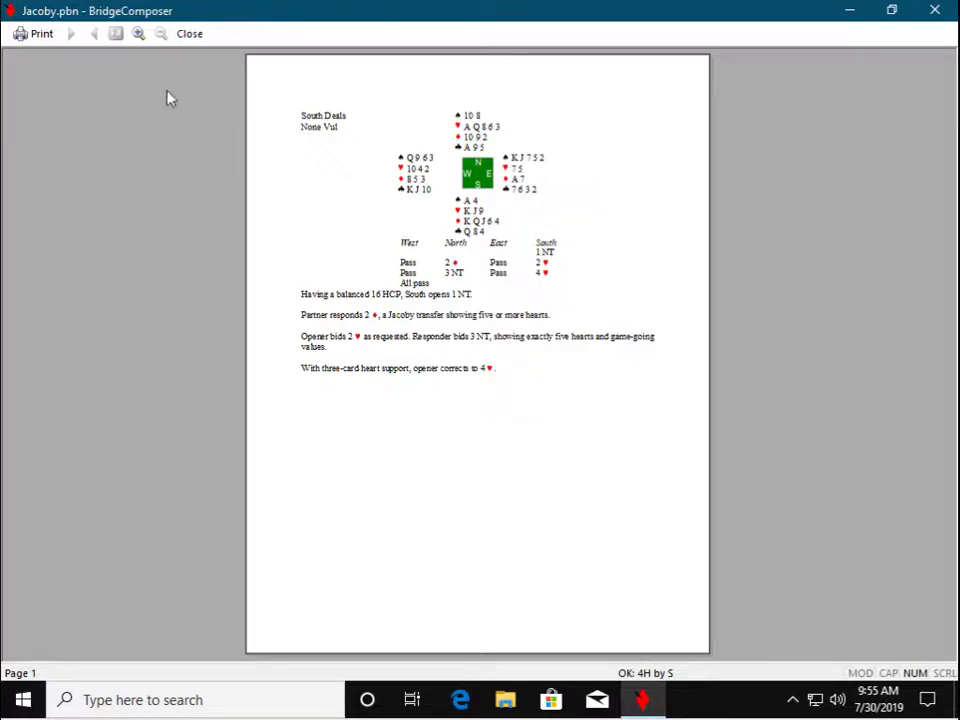
{"action": "left_click", "coordinate": [190, 34]}
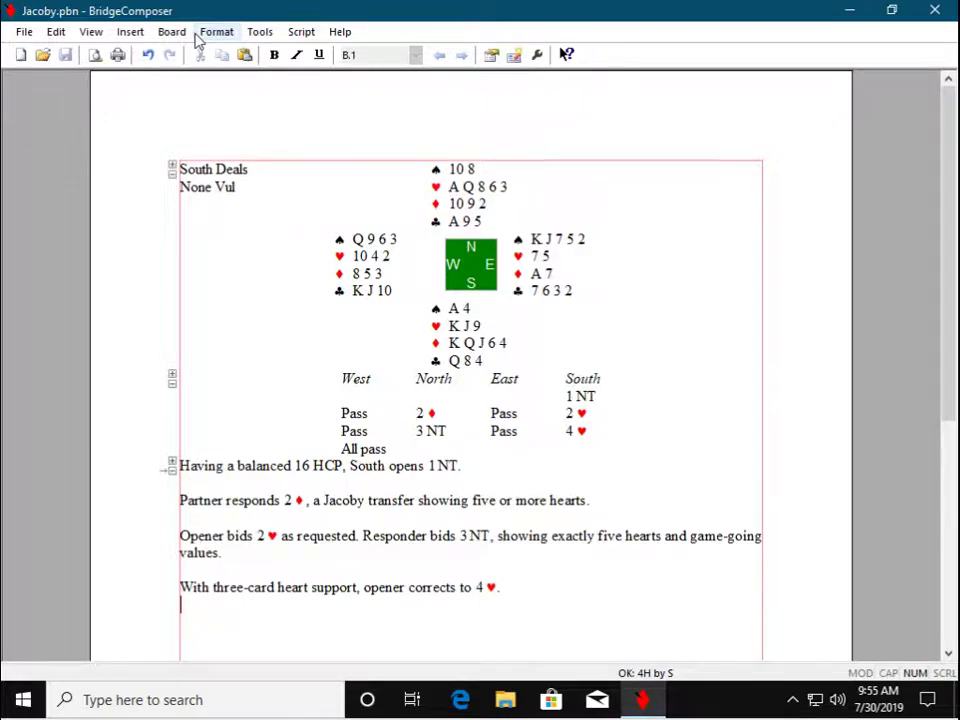